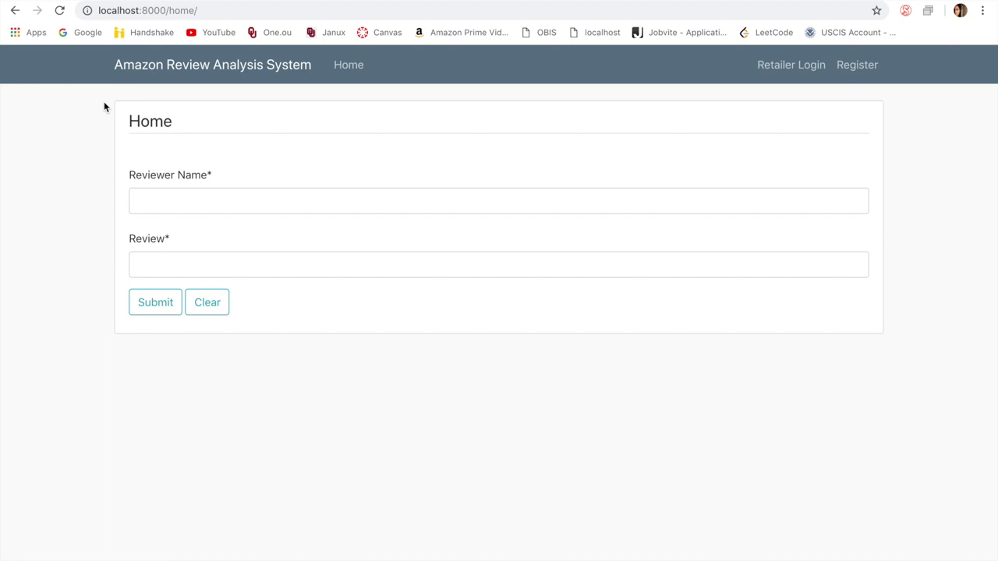
Step: Put the cursor in the empty Reviewer Name field of the Home page's review form
left_click(188, 210)
left_click(69, 187)
Step: Under the reviewer's name, submit 'I am so happy, this product is amazing!' with the typo fixed, then return Home
left_click(151, 202)
type("Tyler")
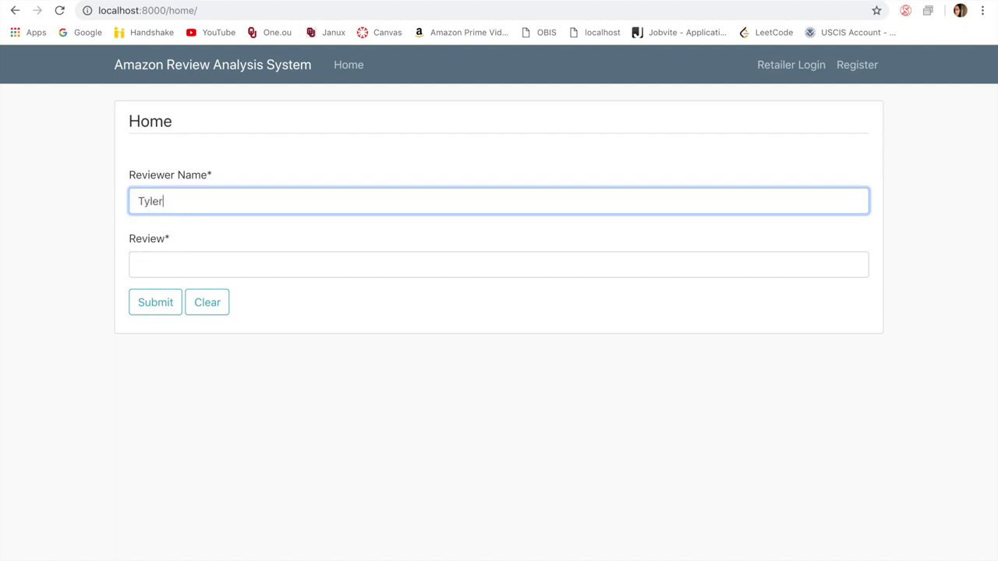
left_click(161, 262)
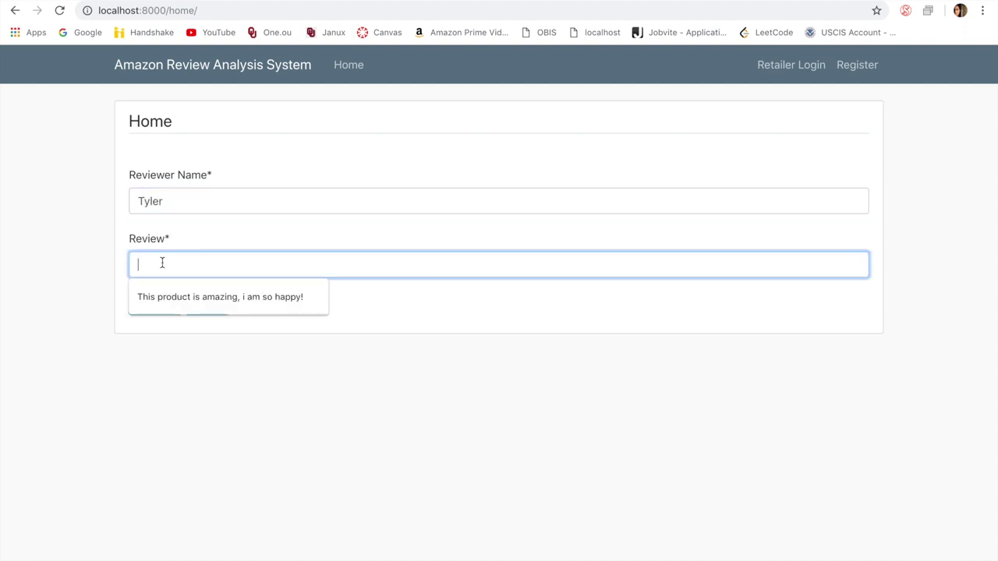
type("I")
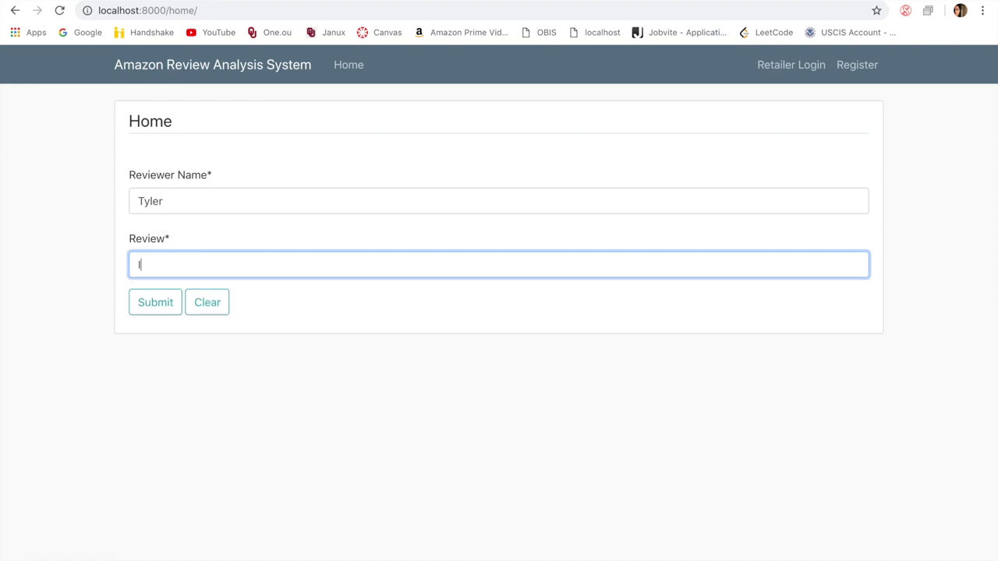
type(" am so happy, this producrt")
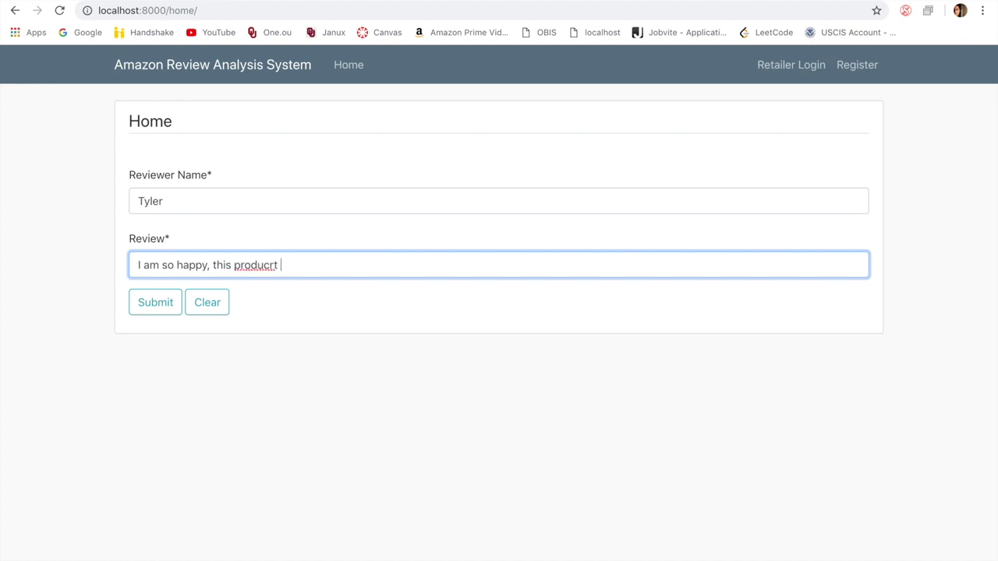
key("BackSpace")
key("BackSpace")
key("BackSpace")
type("ct is amazing!")
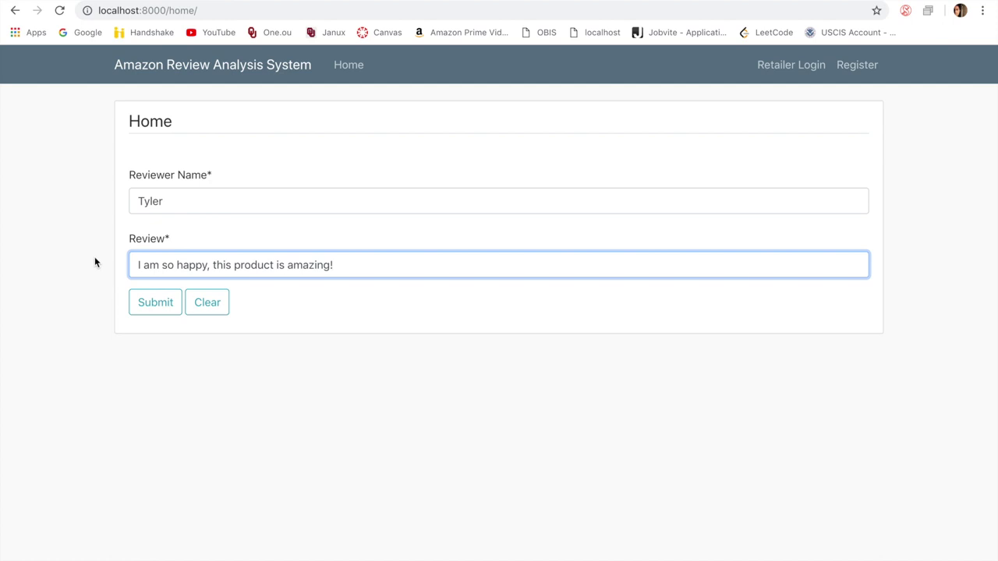
left_click(155, 309)
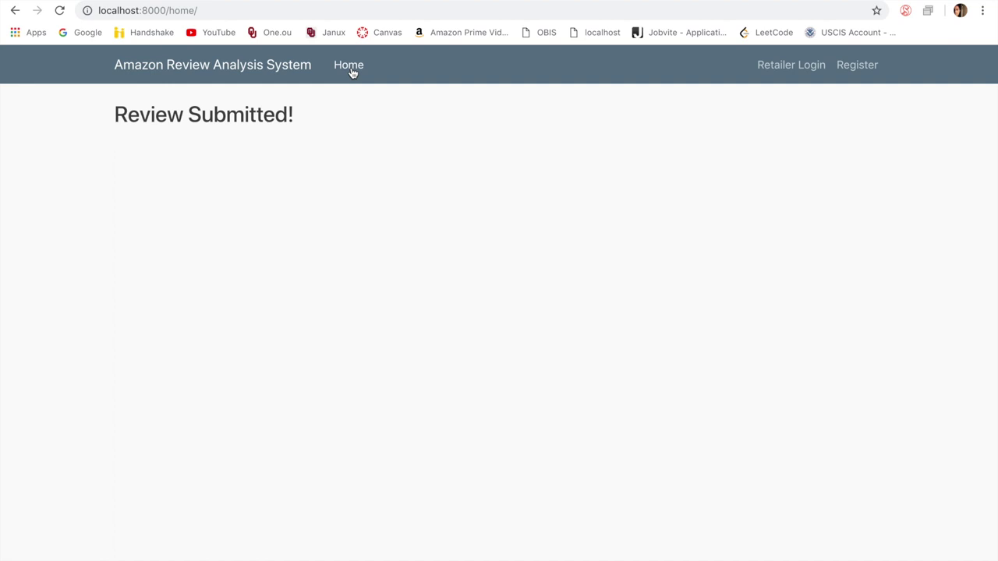
left_click(352, 73)
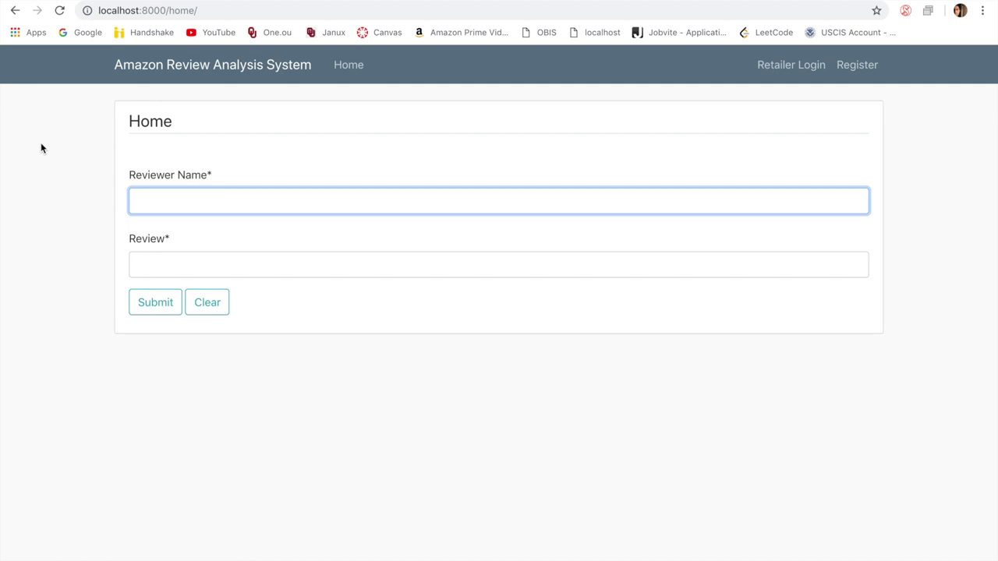
Step: Submit 'This product is terrible, i am so sad!' under the autofilled reviewer name, then return Home
left_click(166, 198)
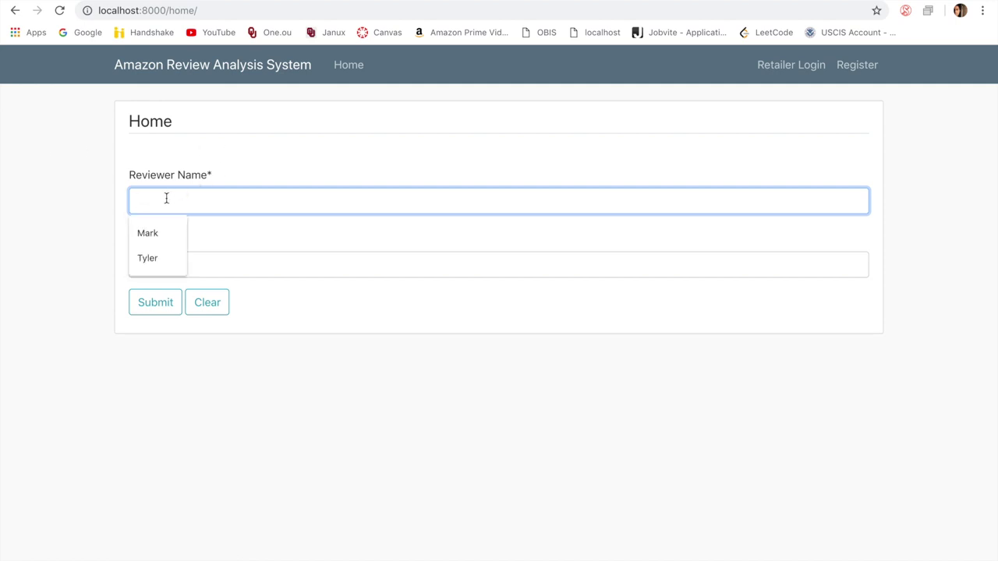
type("Ty")
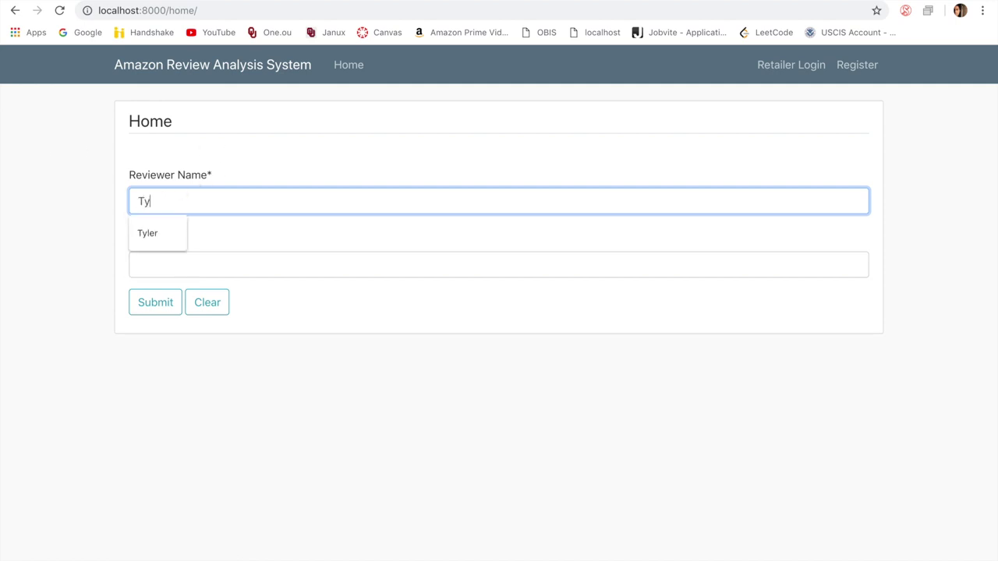
type("ler")
left_click(152, 232)
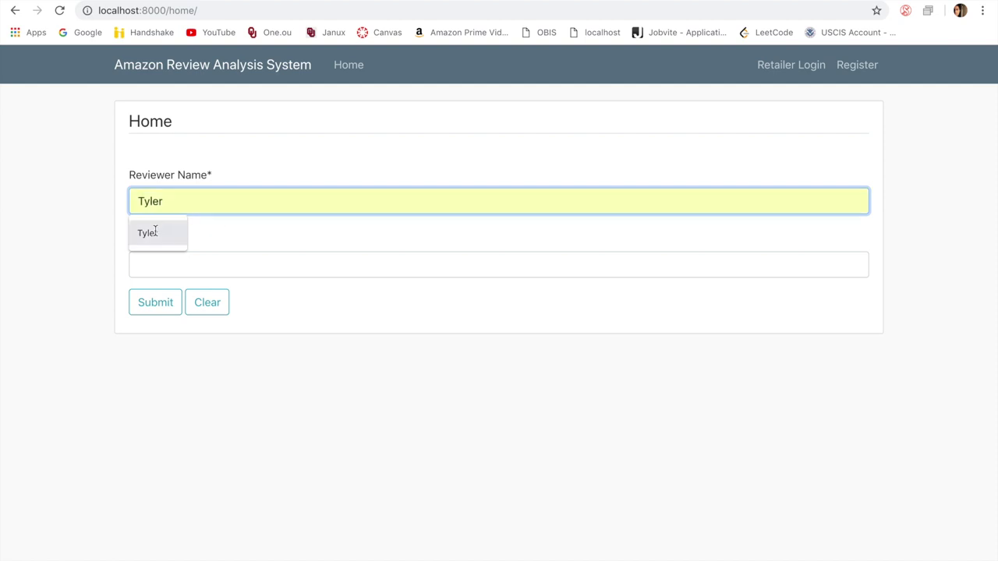
left_click(170, 265)
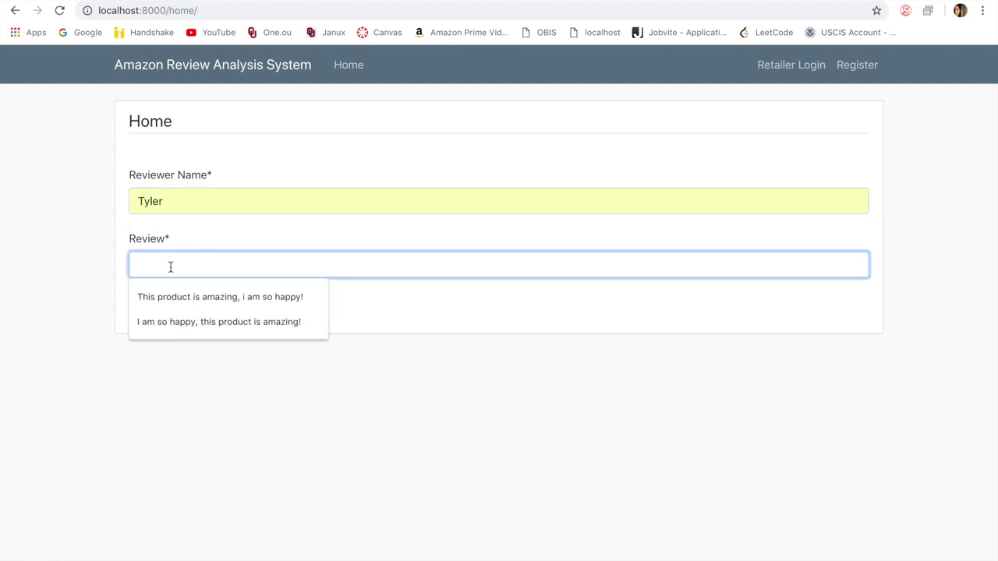
type("This ")
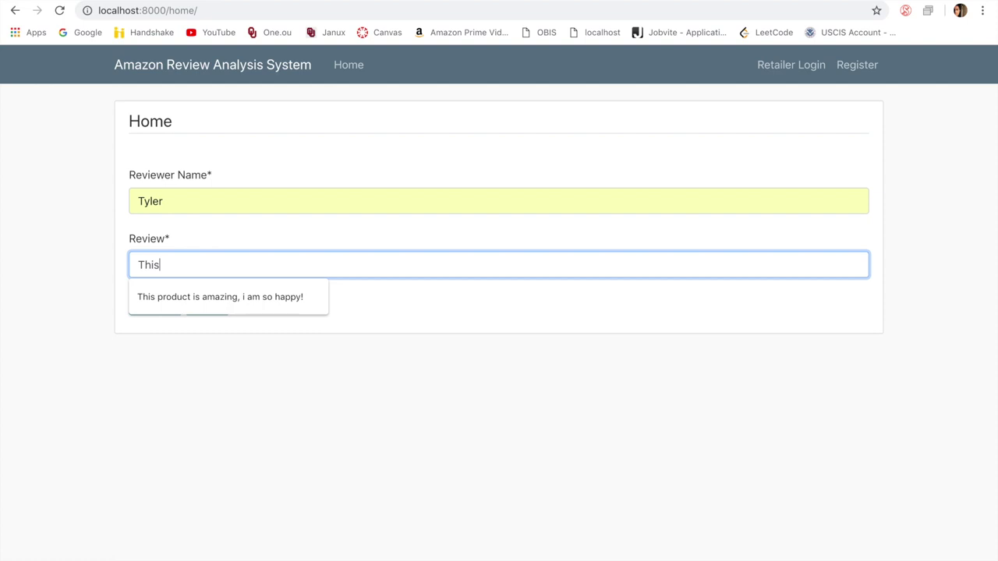
type("product is")
type(" bad")
type(", i am")
key("BackSpace")
key("BackSpace")
key("BackSpace")
key("BackSpace")
key("BackSpace")
key("BackSpace")
key("BackSpace")
key("BackSpace")
key("BackSpace")
type("terribl")
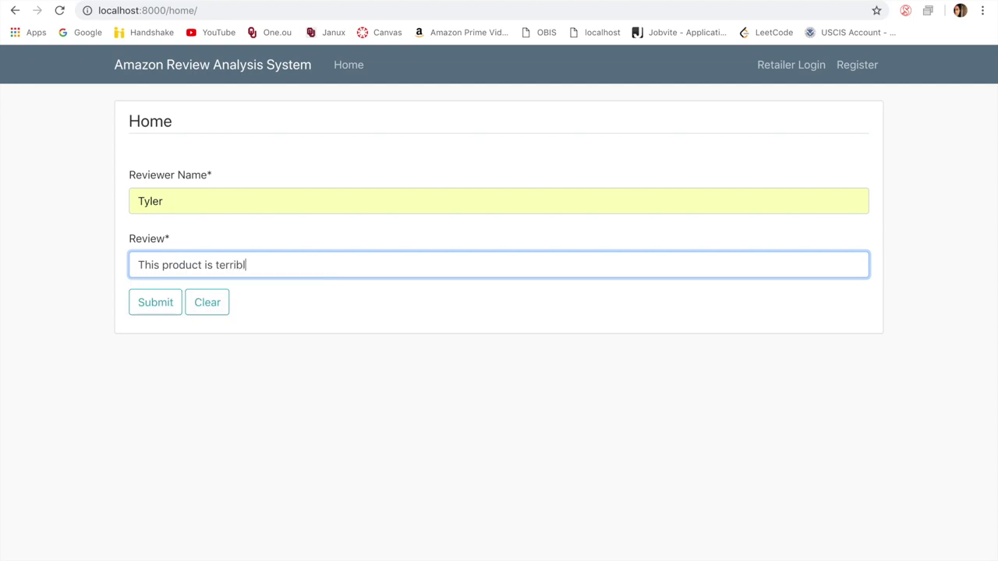
type("e, i am so sad!")
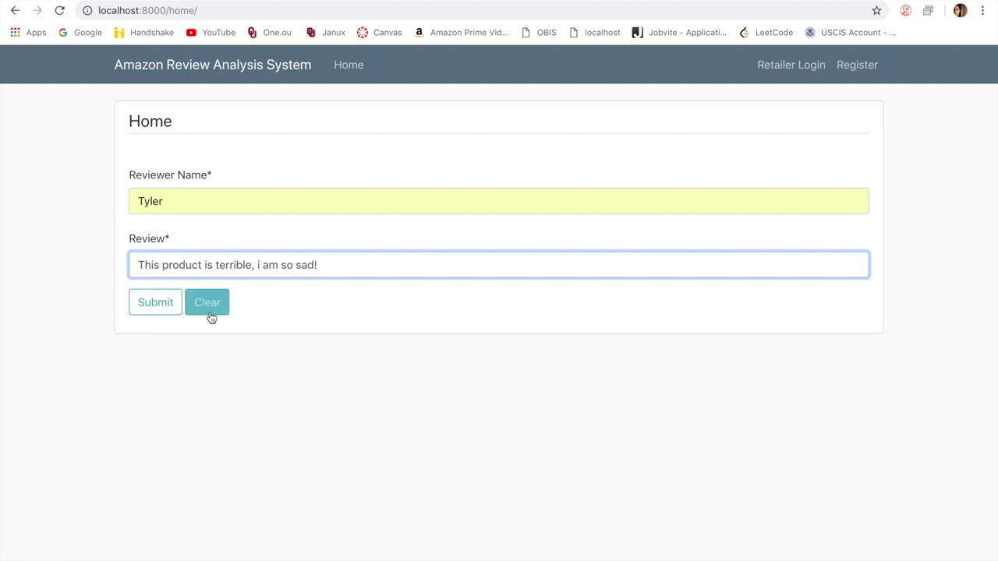
left_click(148, 310)
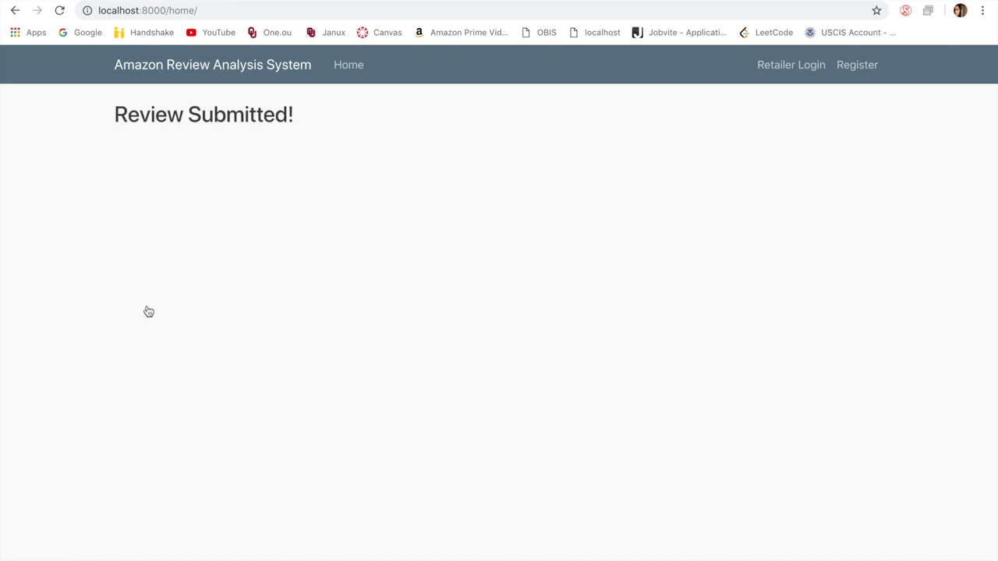
left_click(350, 72)
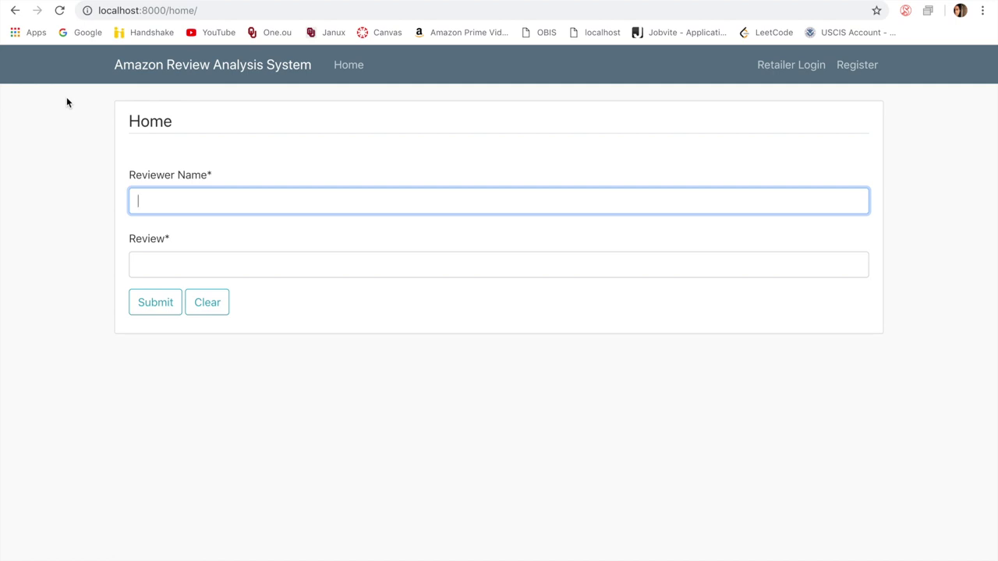
left_click(66, 137)
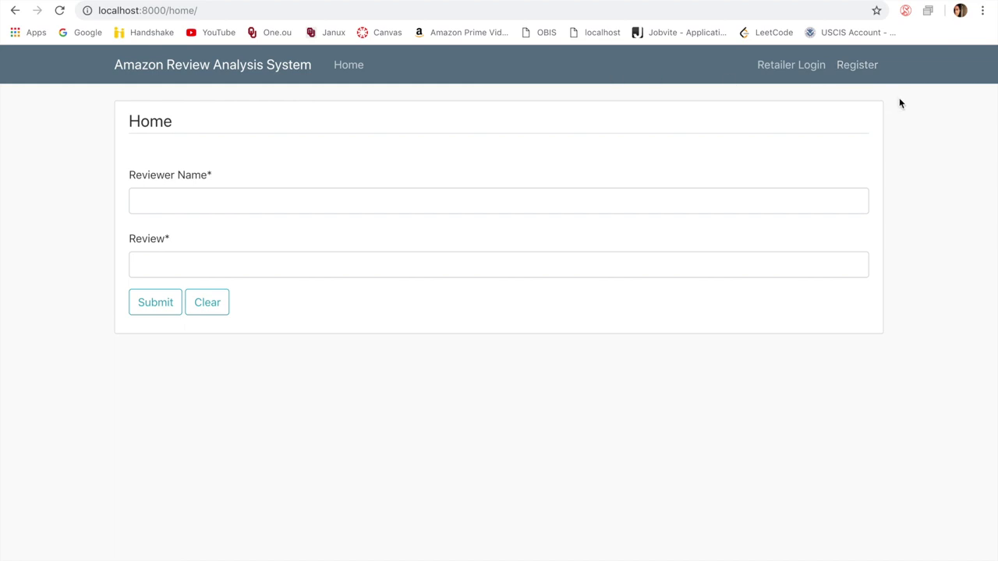
Step: On the Register page, enter the new account's username and e-mail address
left_click(858, 65)
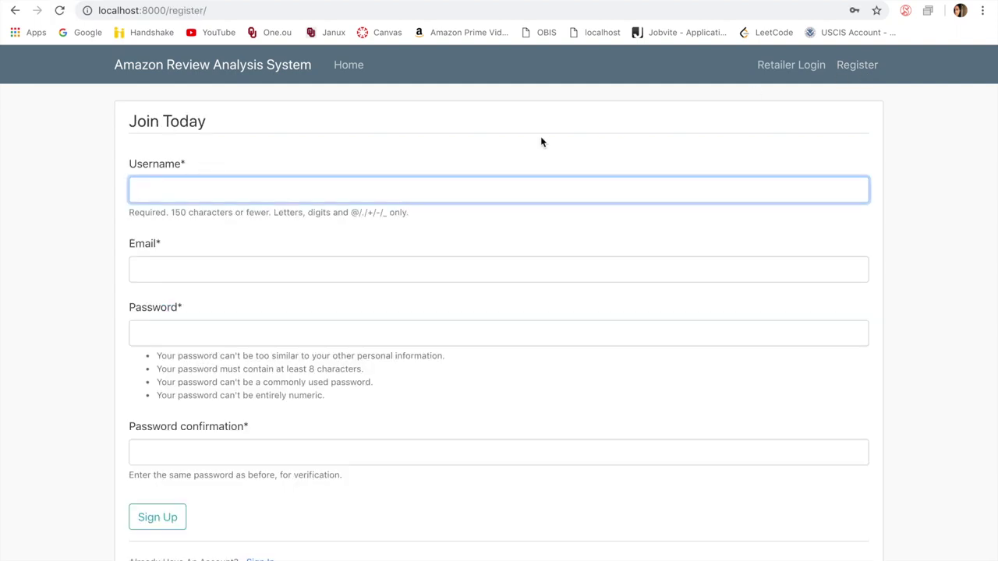
left_click(229, 188)
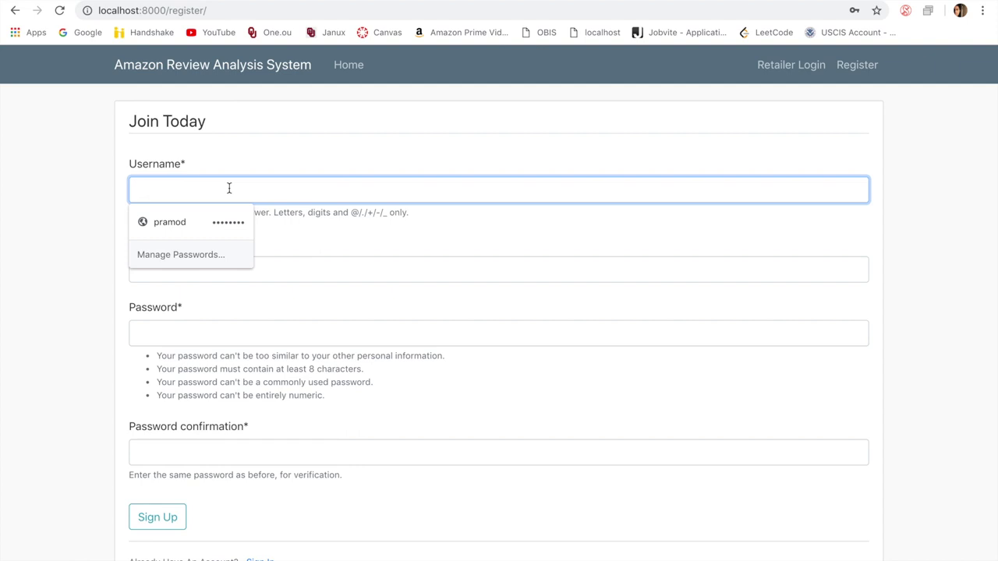
type("test_5")
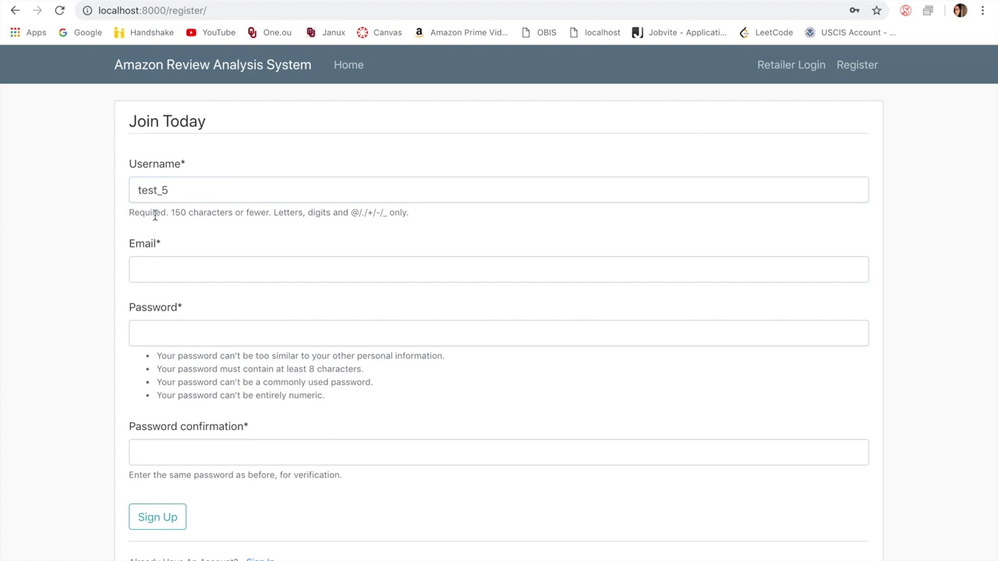
left_click(177, 272)
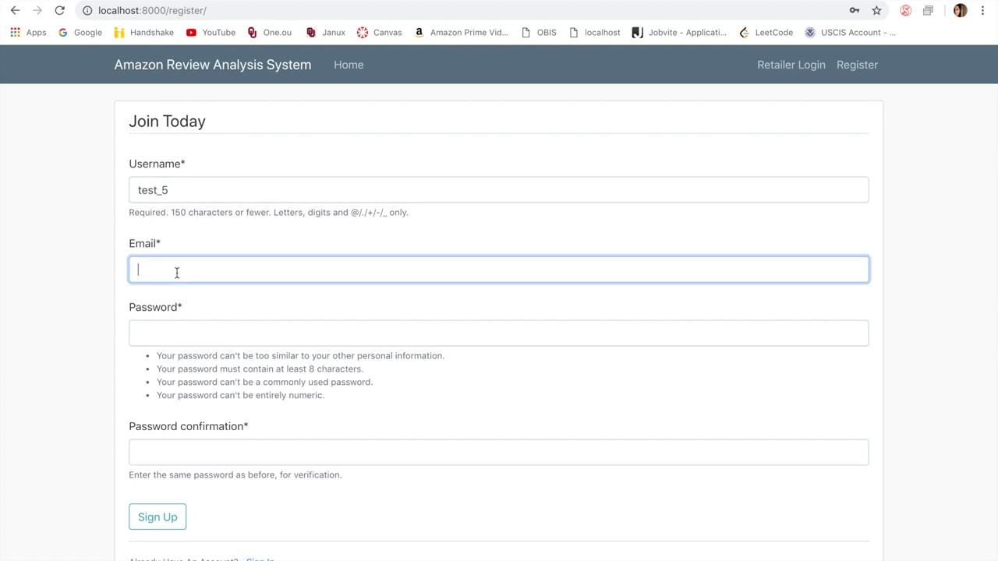
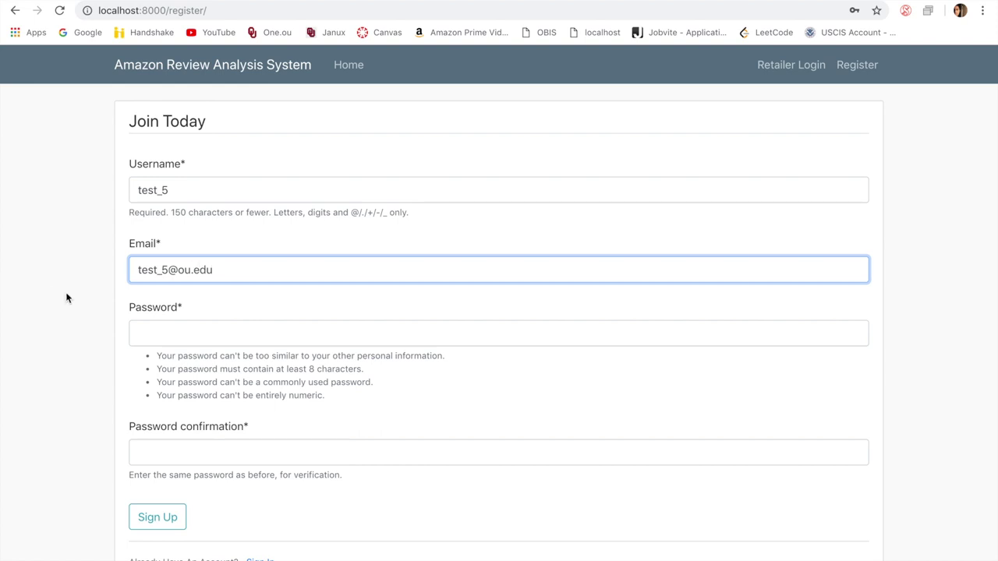
Step: Enter and confirm the account password, then sign up
left_click(173, 335)
type("••••••")
type("••")
key("BackSpace")
key("BackSpace")
key("BackSpace")
key("BackSpace")
key("BackSpace")
key("BackSpace")
key("BackSpace")
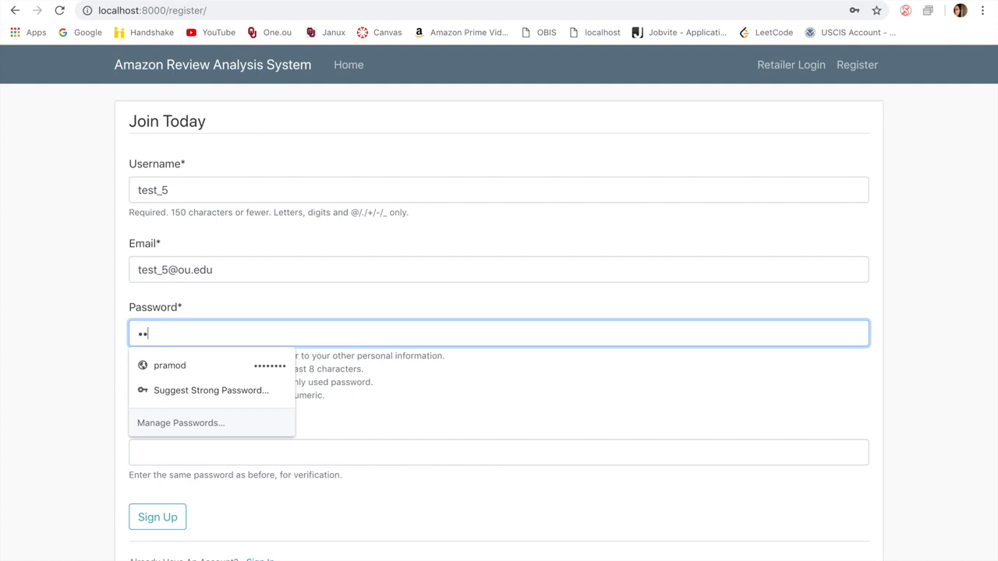
type("••••••••")
key("Tab")
type("••••••••")
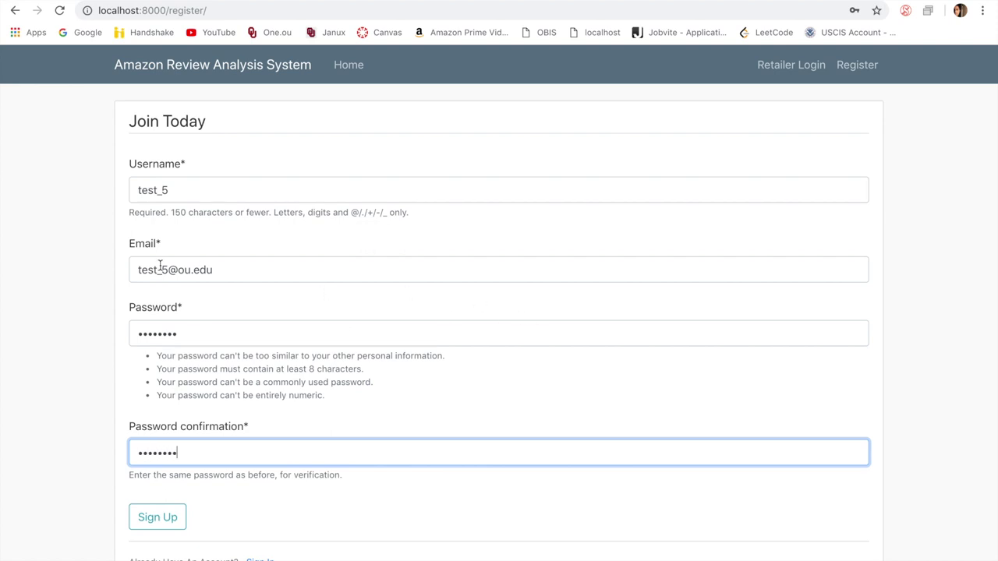
left_click(152, 518)
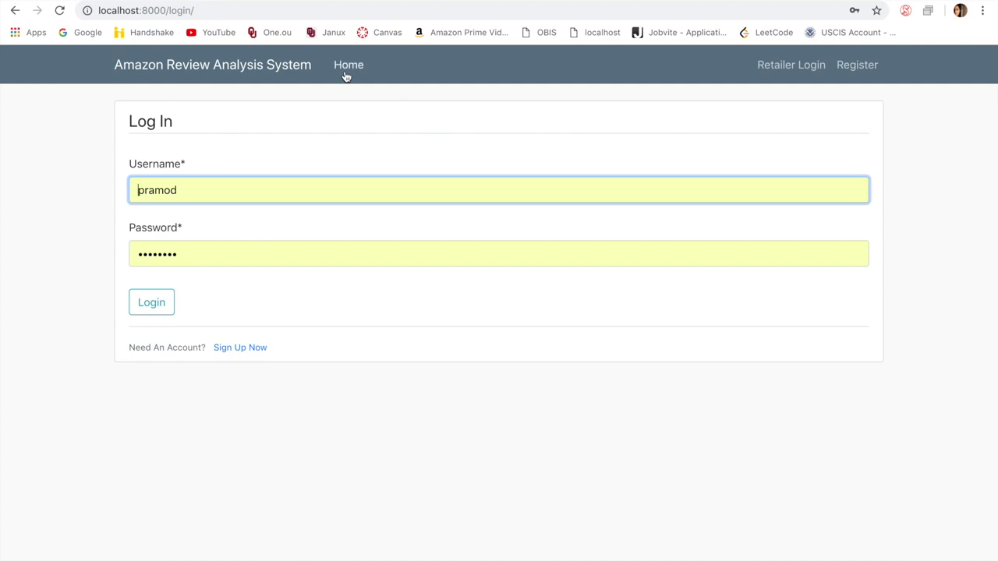
Step: Go from the Home page to the retailer Log In page
left_click(6, 176)
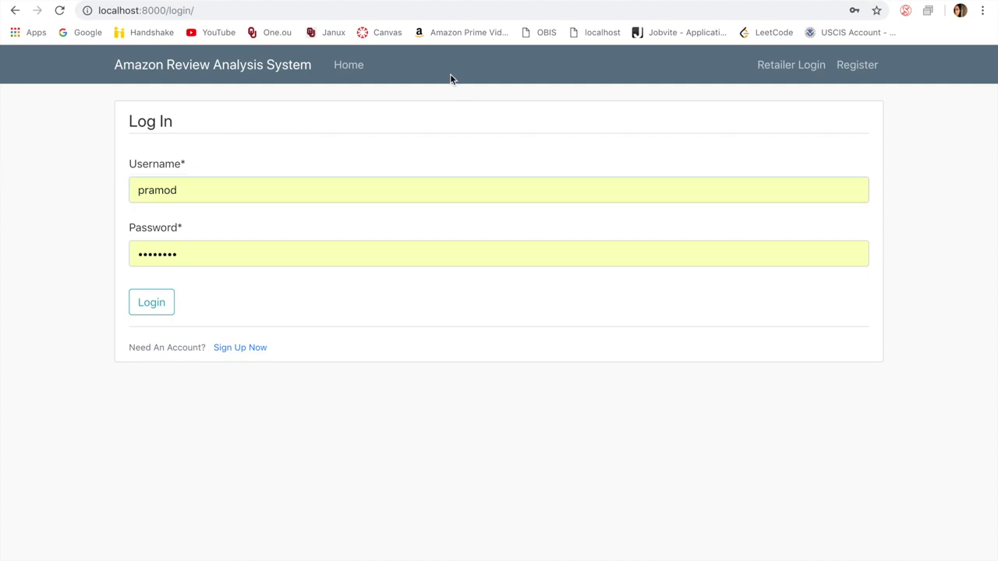
left_click(341, 70)
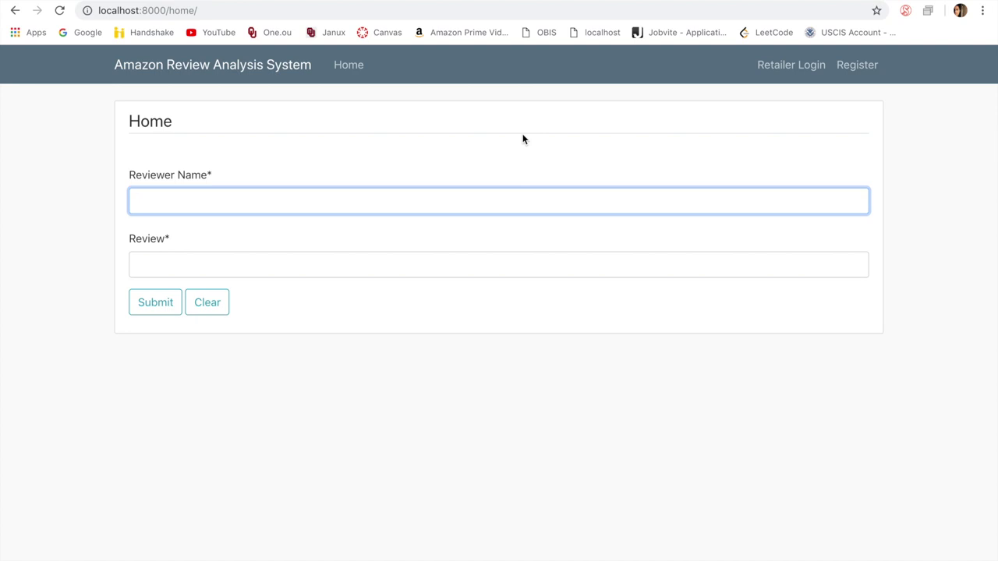
left_click(794, 70)
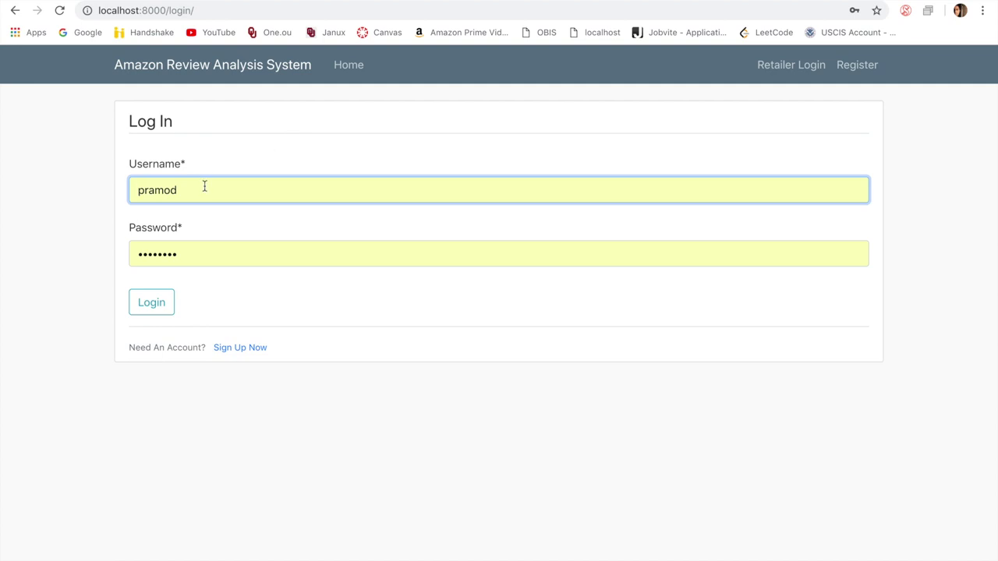
Step: Replace the prefilled credentials with the new account's username and password and log in
left_click_drag(205, 185, 84, 195)
type("tes")
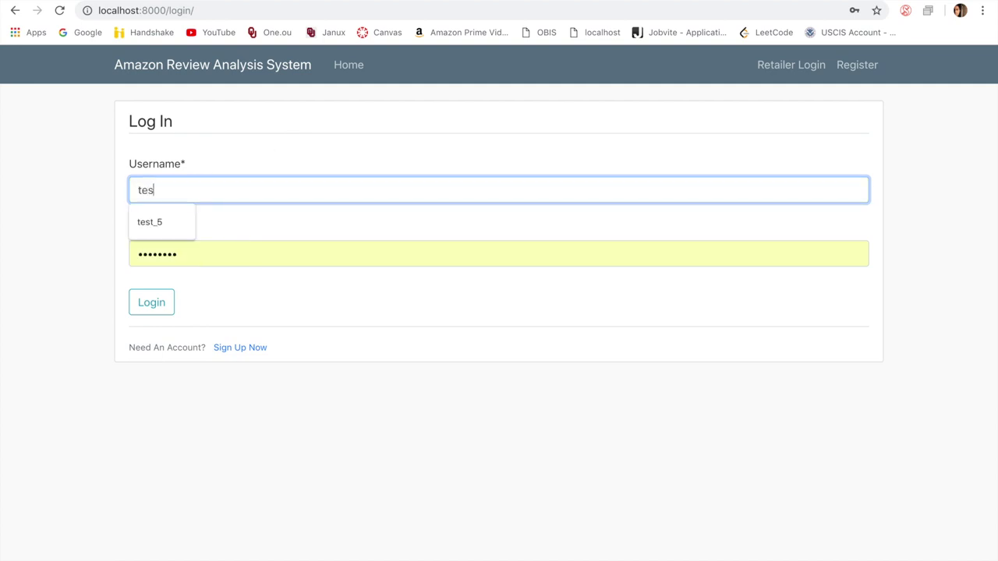
type("t_5")
left_click_drag(194, 254, 133, 255)
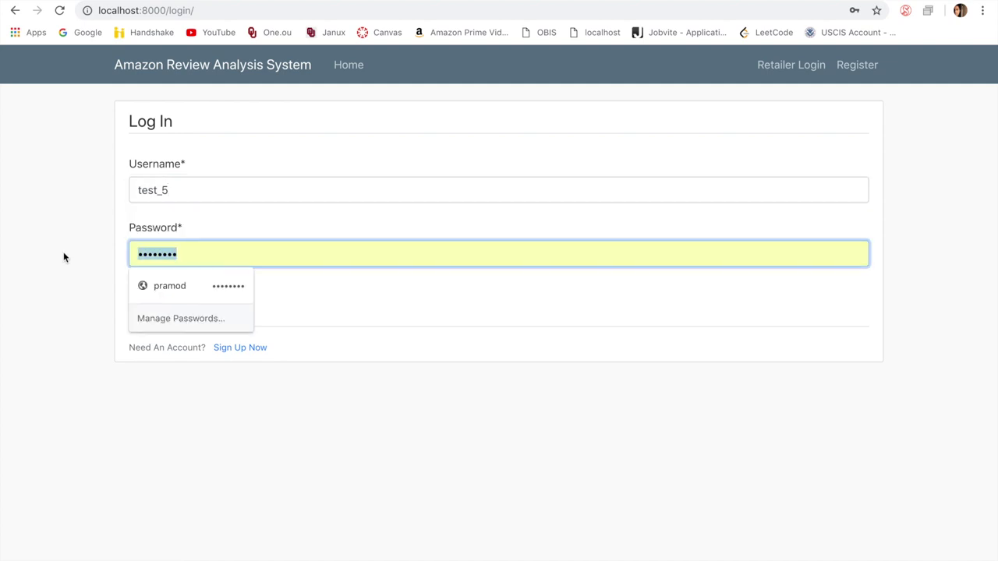
type("testpass")
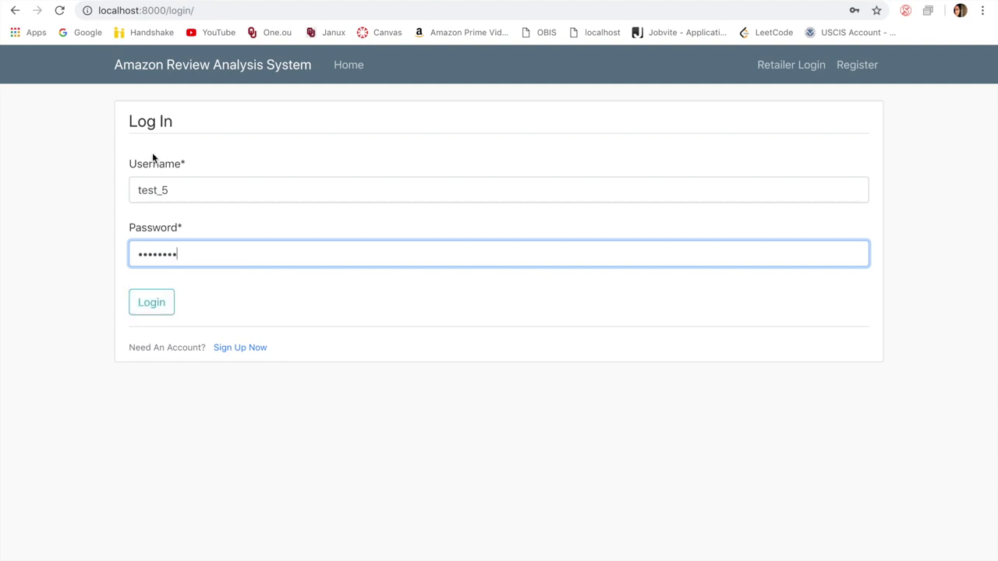
left_click(155, 309)
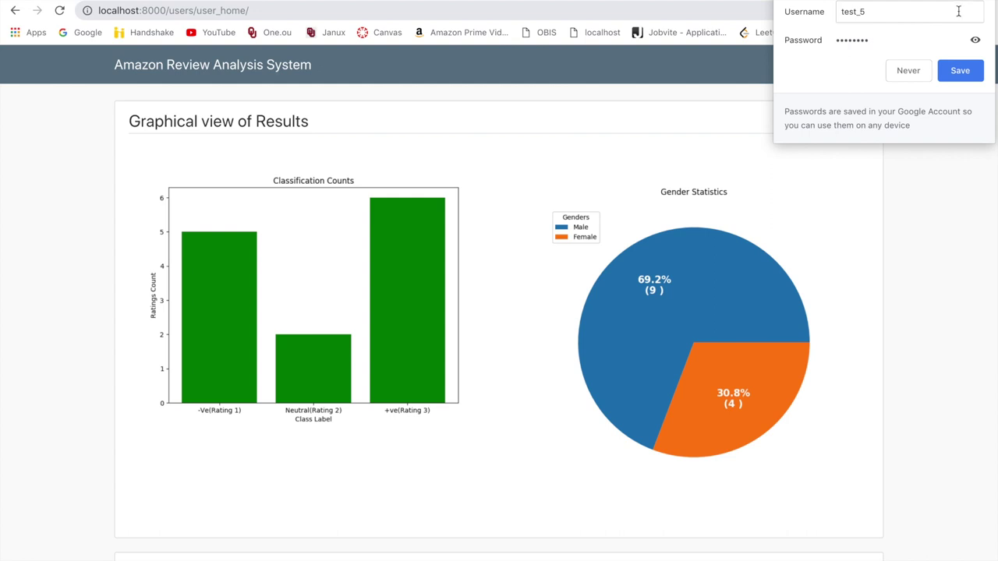
Step: Dismiss the save-password prompt and review the charts: 5 negative, 2 neutral, 6 positive; 69.2% male
left_click(477, 46)
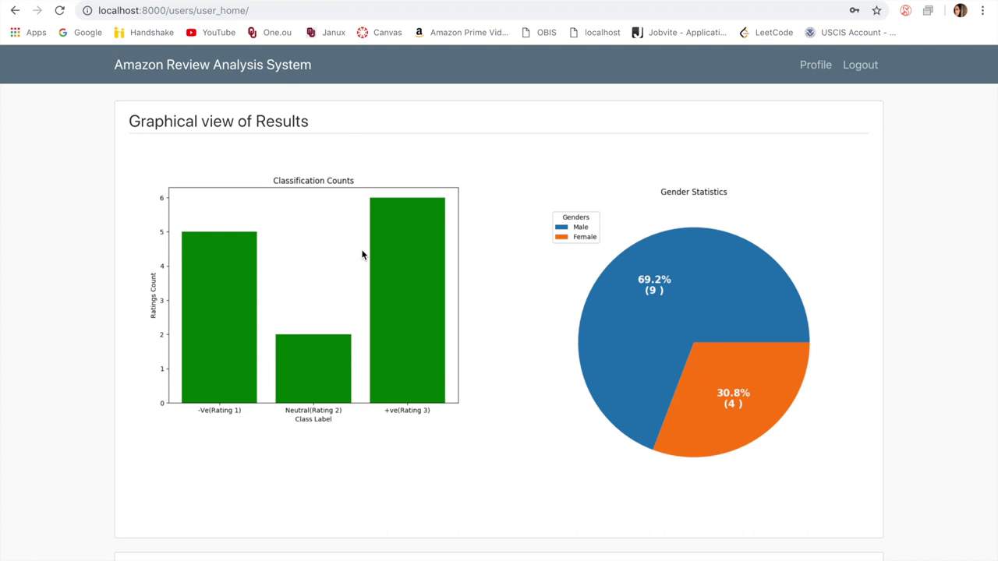
scroll(362, 255, "down", 1)
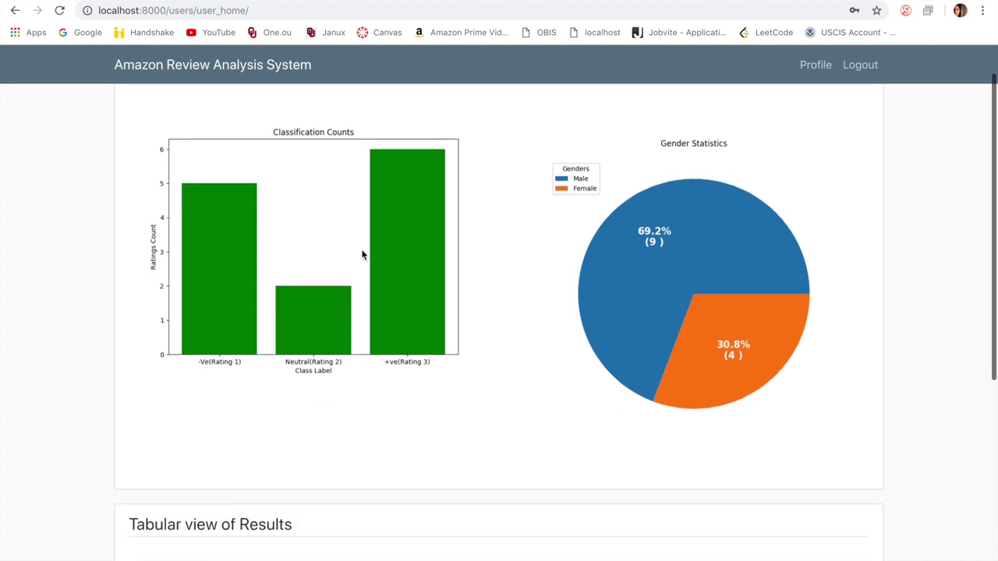
scroll(361, 255, "down", 1)
scroll(361, 255, "up", 1)
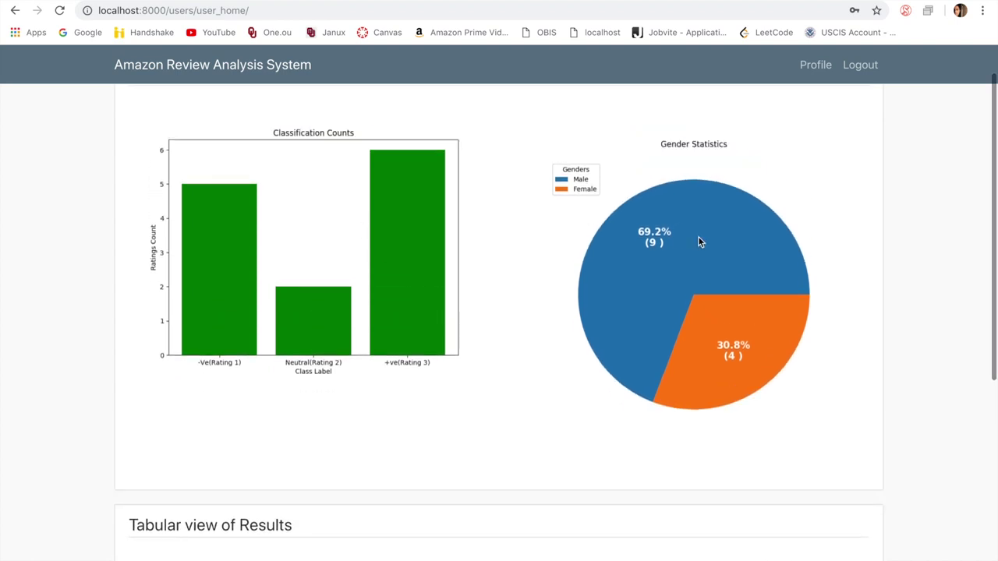
scroll(378, 226, "up", 1)
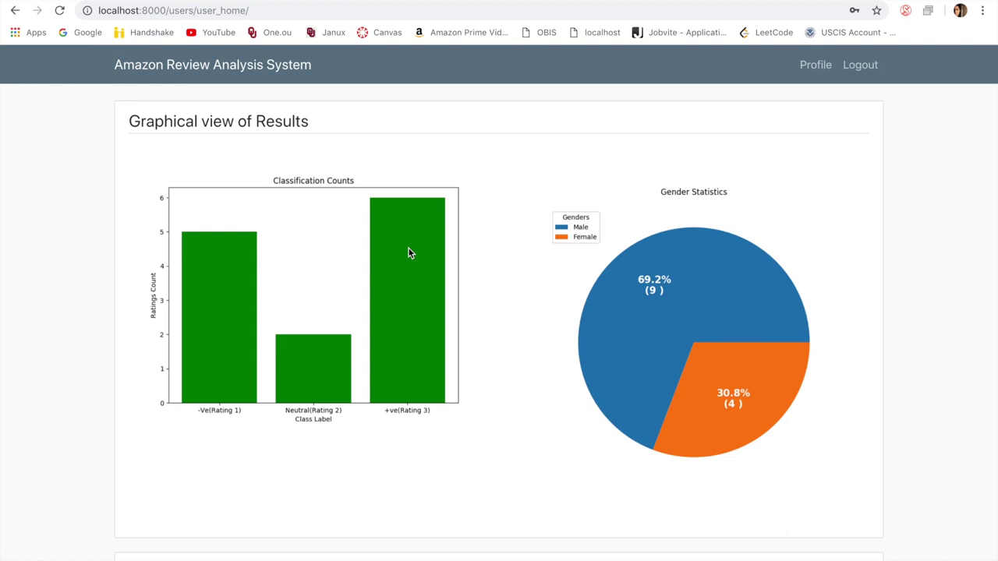
scroll(408, 253, "down", 6)
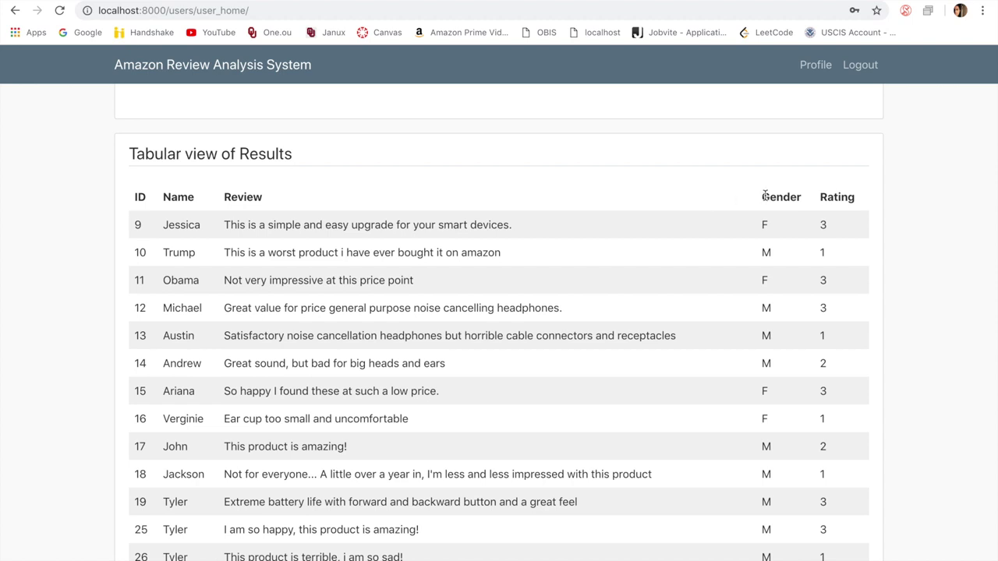
left_click_drag(762, 198, 860, 204)
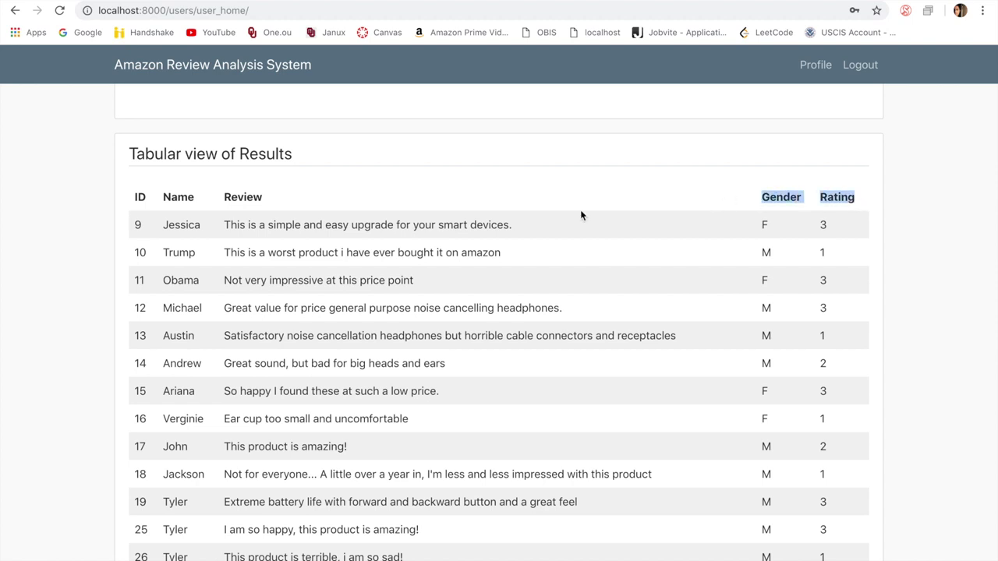
left_click(162, 225)
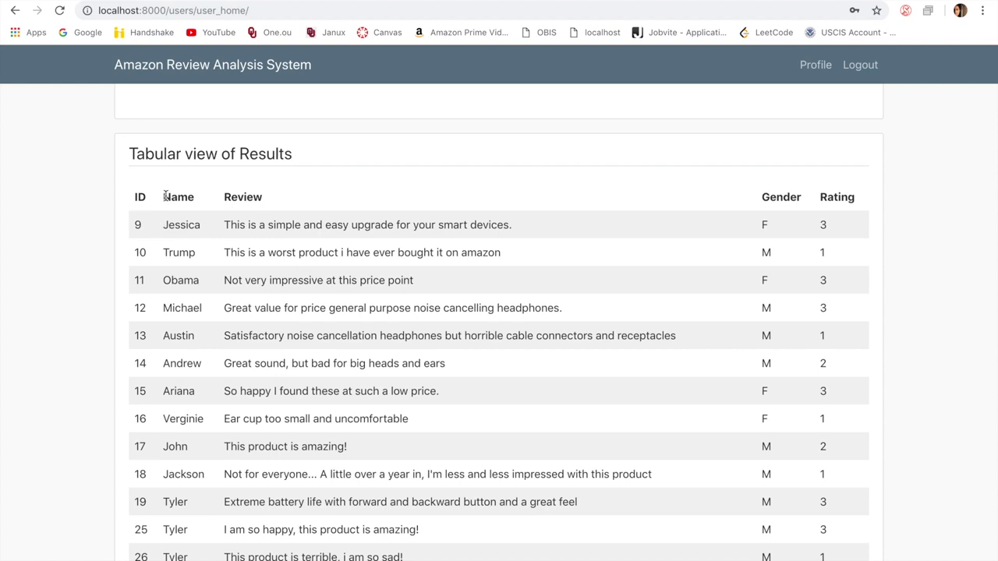
left_click_drag(137, 198, 268, 205)
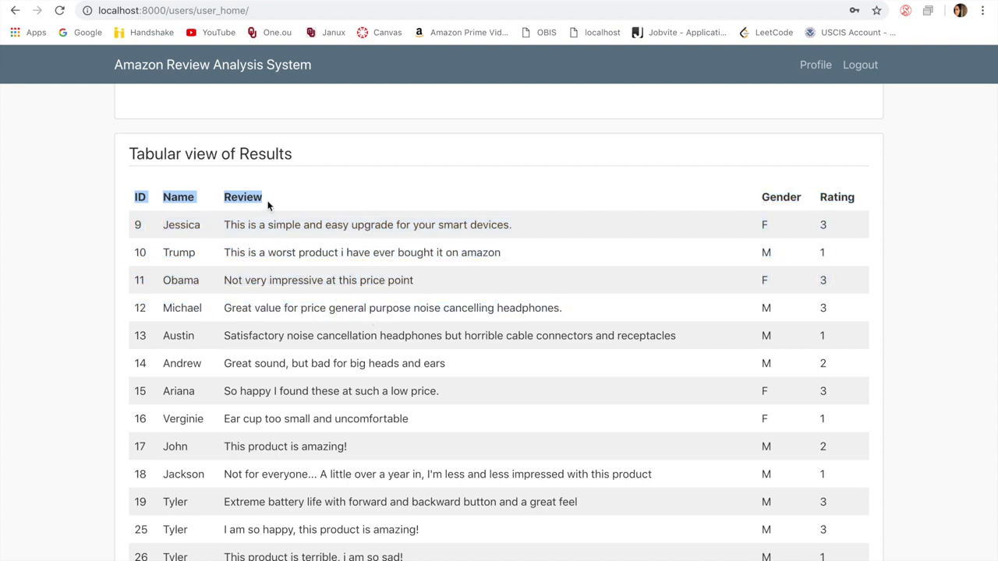
left_click_drag(764, 198, 856, 287)
left_click(581, 273)
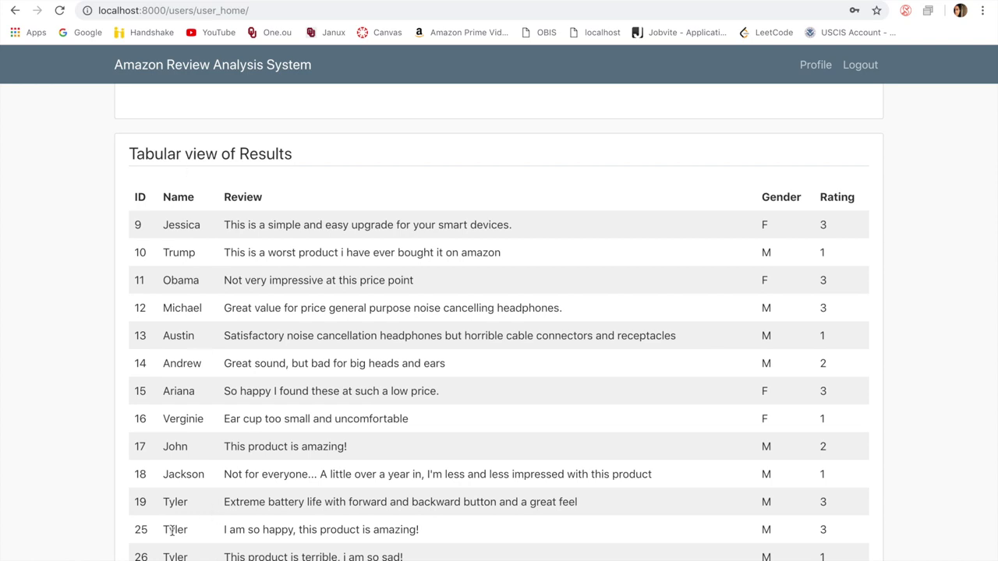
left_click_drag(134, 531, 514, 556)
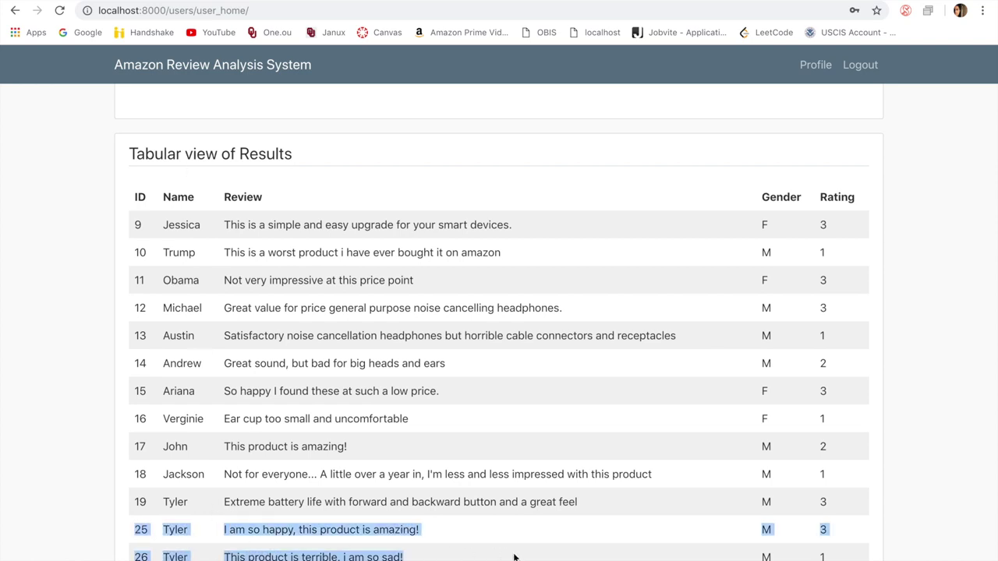
left_click(250, 512)
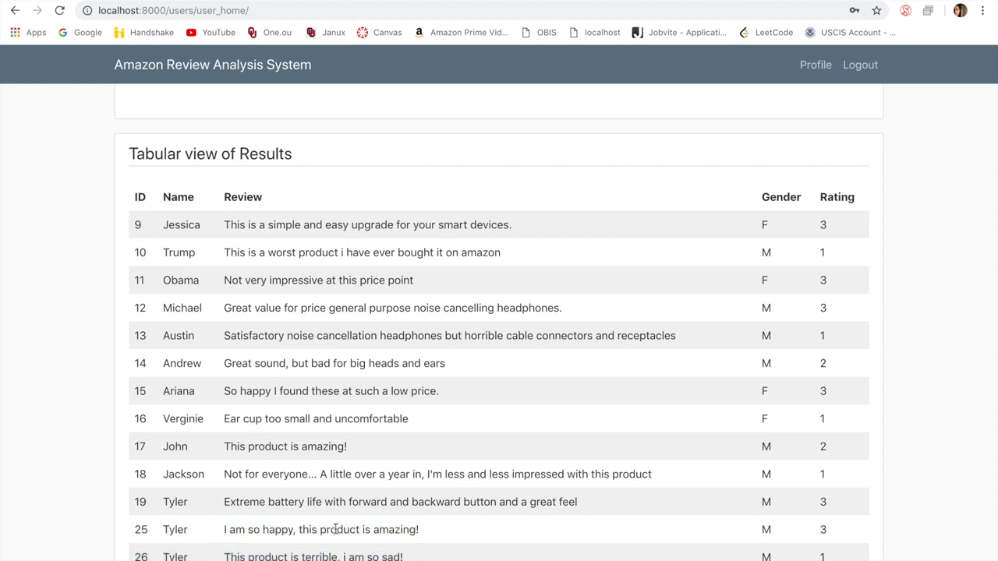
left_click_drag(223, 531, 449, 531)
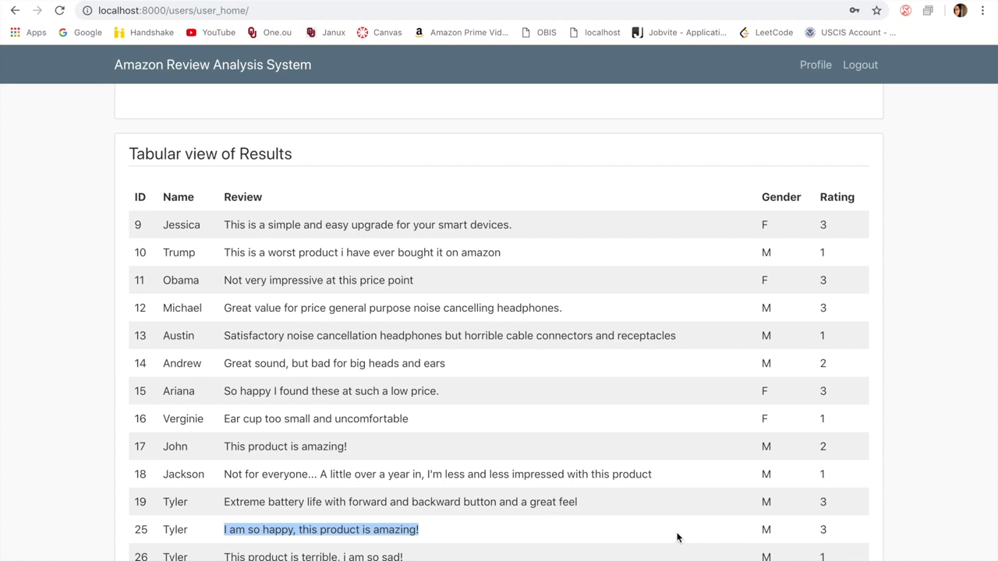
double_click(822, 528)
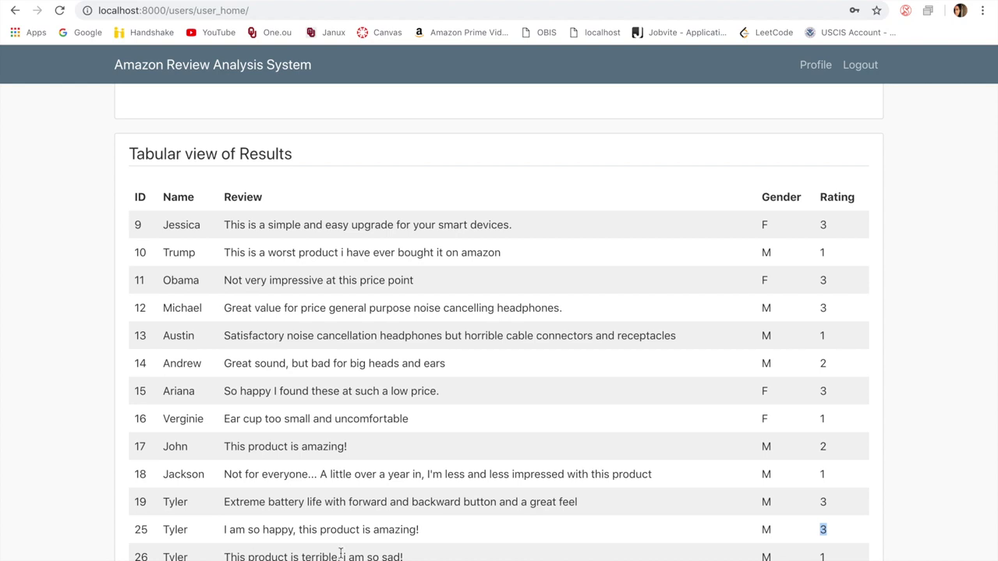
triple_click(239, 556)
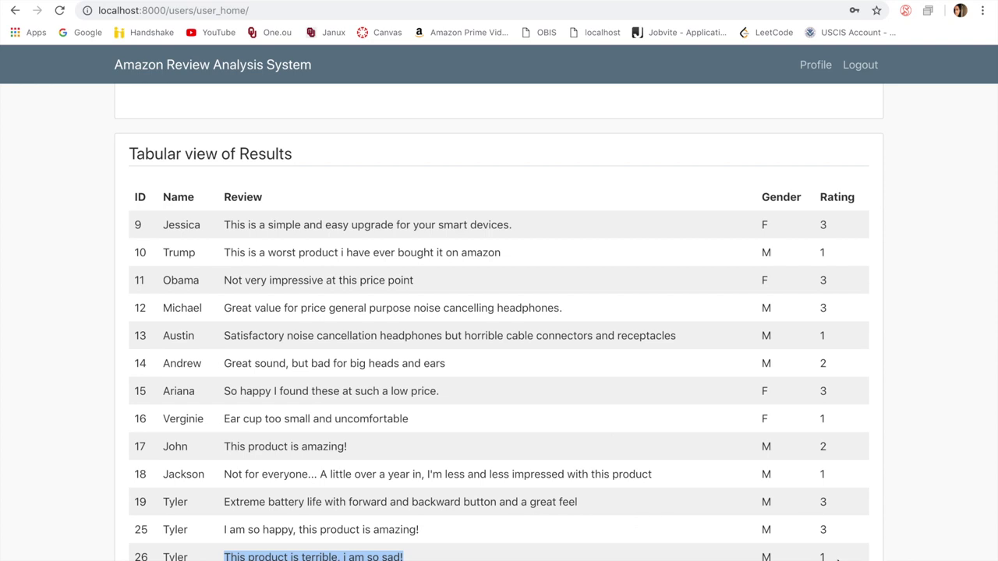
left_click(821, 555)
double_click(822, 555)
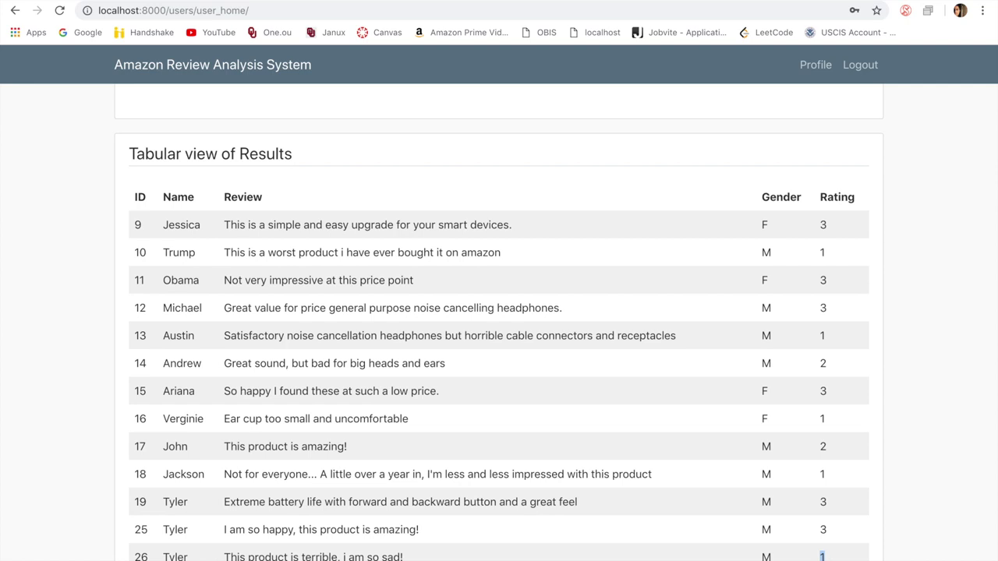
double_click(167, 528)
left_click(167, 530)
double_click(174, 533)
left_click(776, 533)
double_click(173, 530)
left_click(767, 533)
left_click_drag(820, 196, 858, 196)
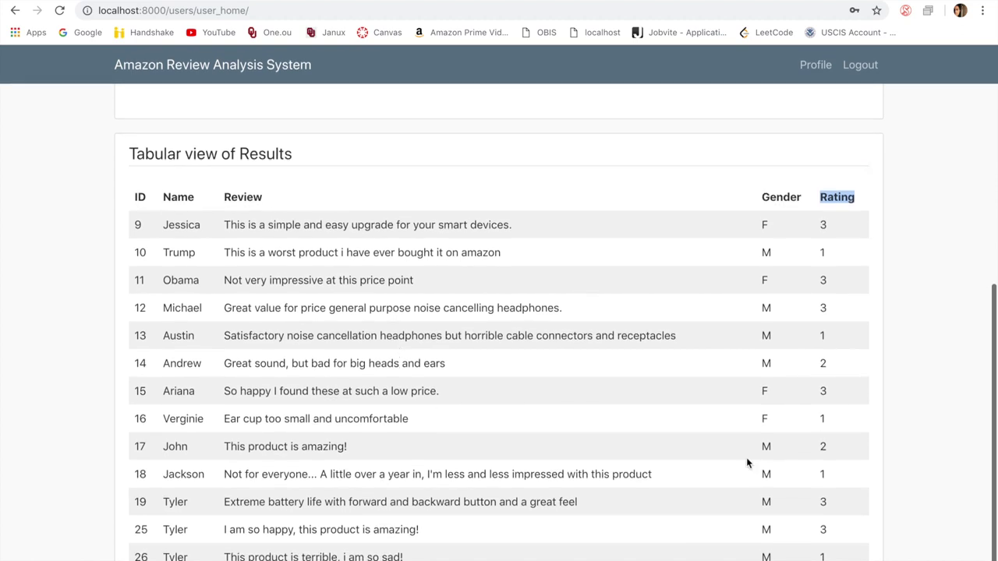
scroll(537, 330, "up", 4)
scroll(538, 331, "up", 2)
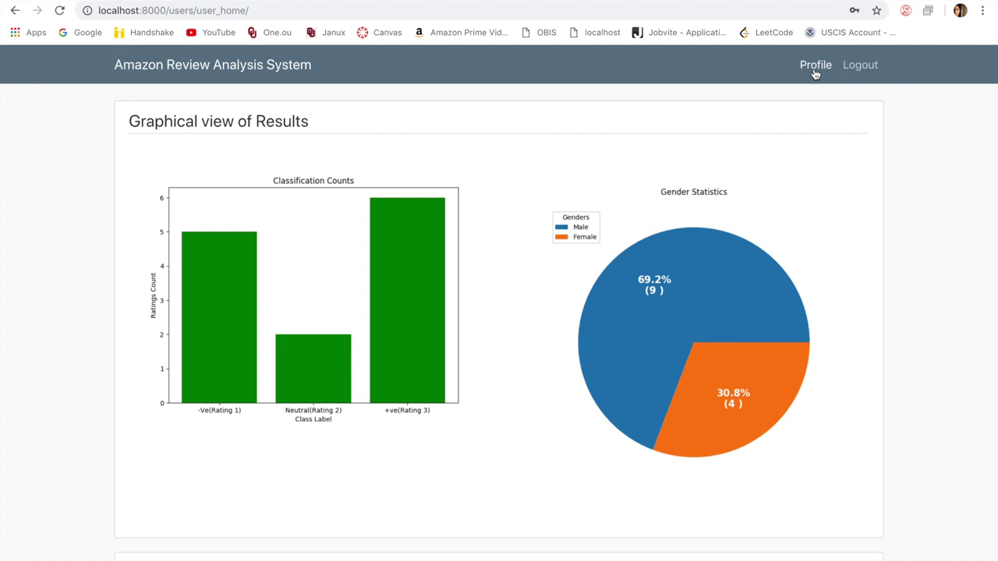
Step: Open the Profile page and highlight the account name and e-mail address on the card
left_click(815, 69)
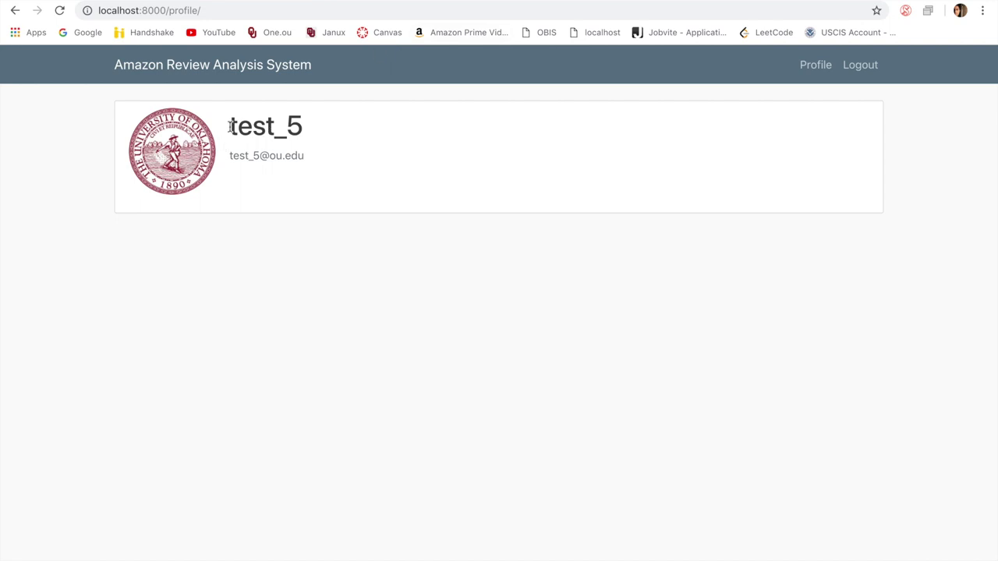
left_click_drag(229, 129, 297, 127)
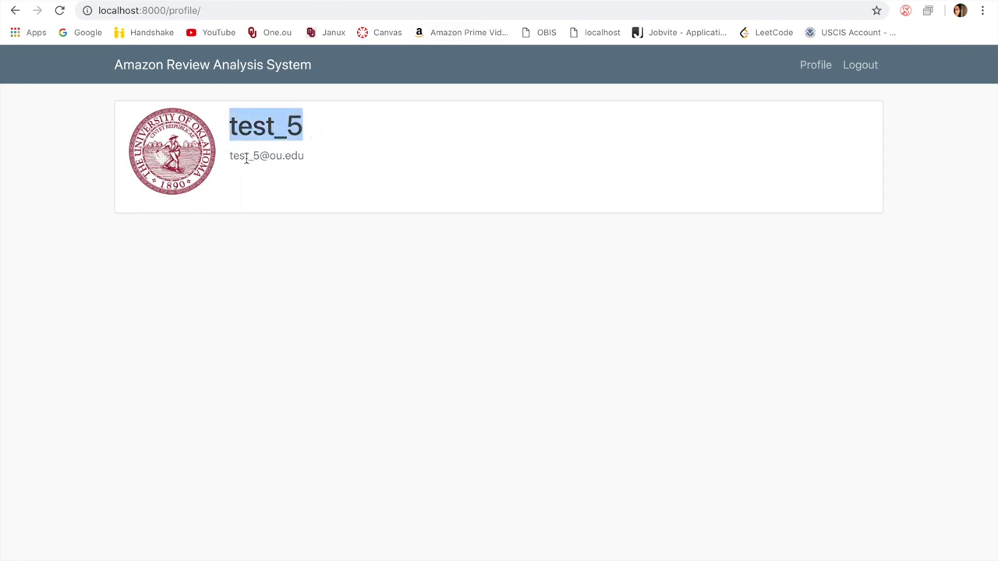
left_click_drag(230, 156, 315, 160)
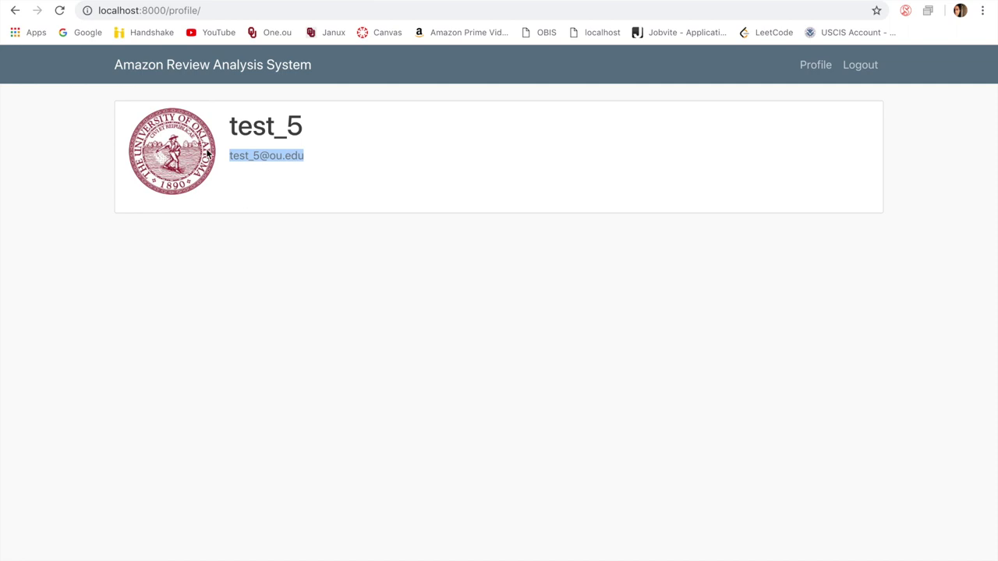
left_click(87, 238)
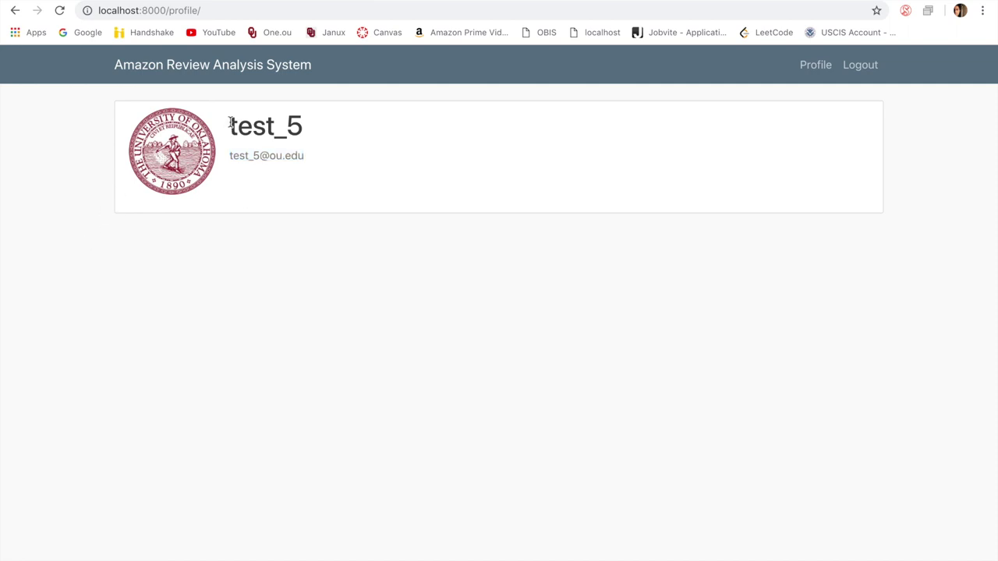
left_click_drag(230, 126, 307, 128)
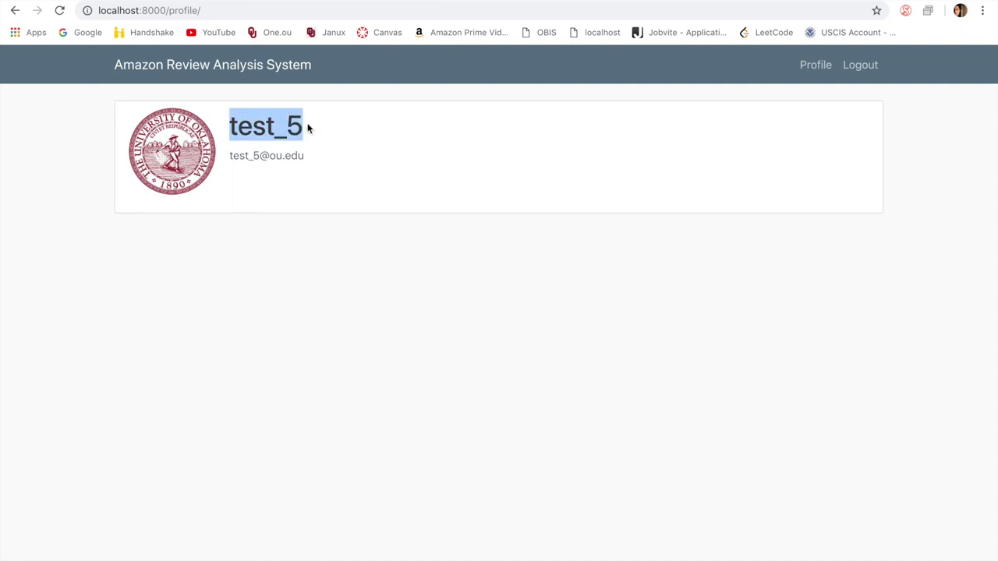
left_click(229, 155)
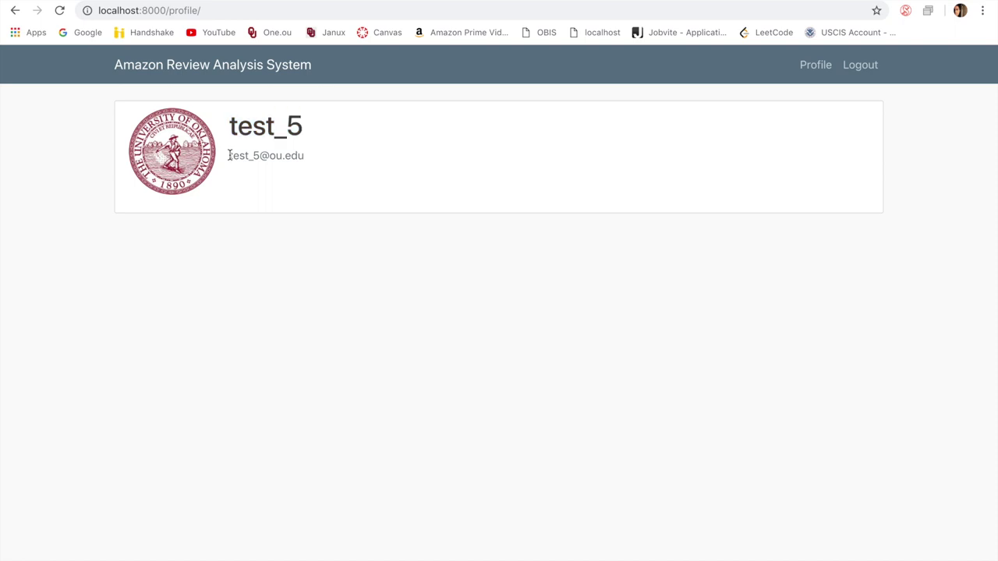
left_click_drag(229, 156, 307, 156)
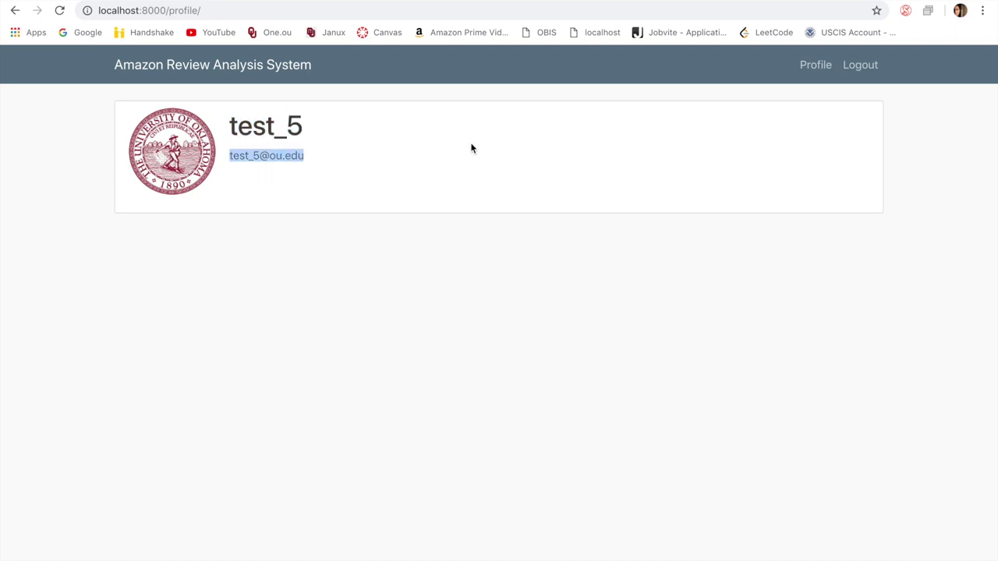
left_click(282, 278)
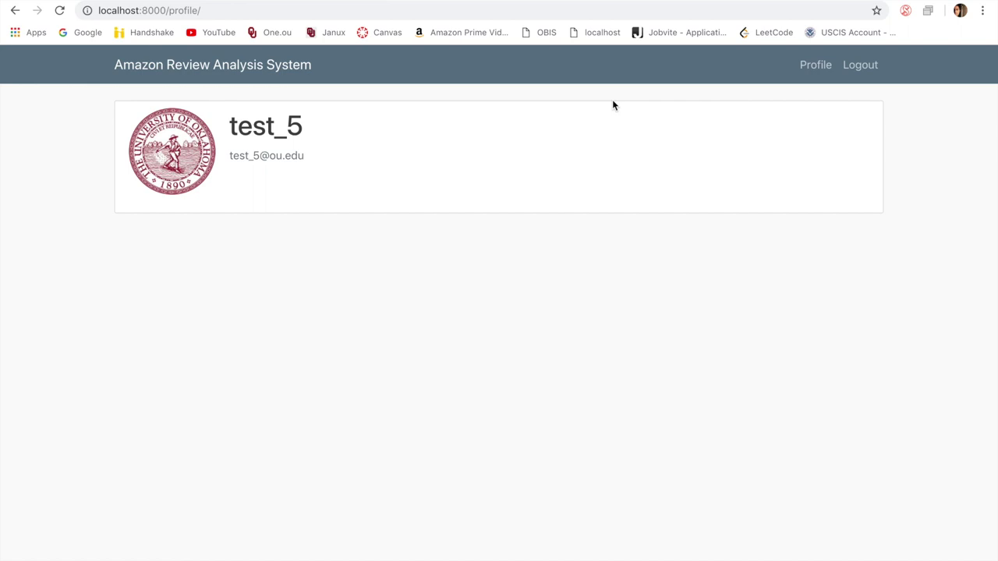
Step: Log out of the retailer account and go back to the Home page's empty review form
left_click(862, 67)
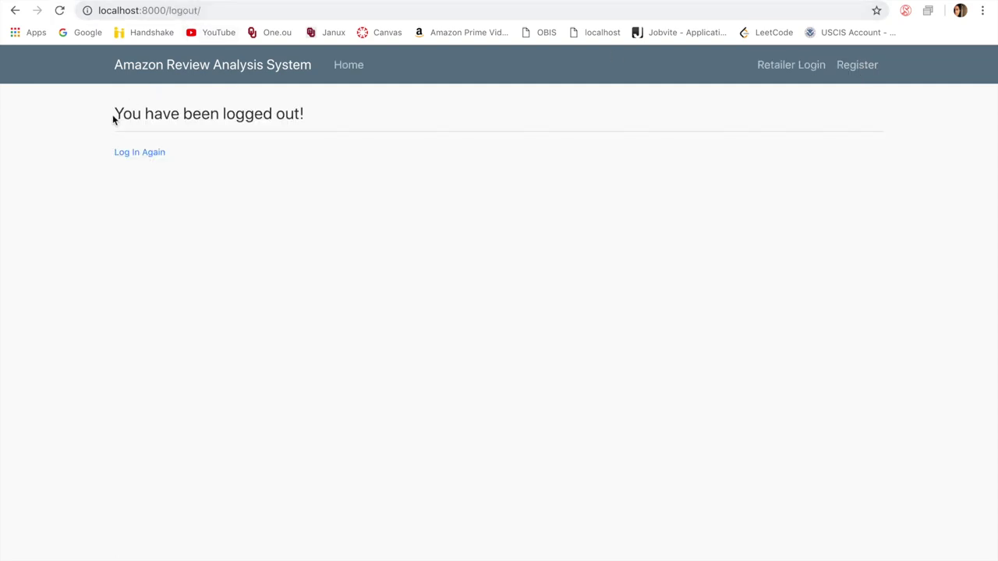
left_click(144, 160)
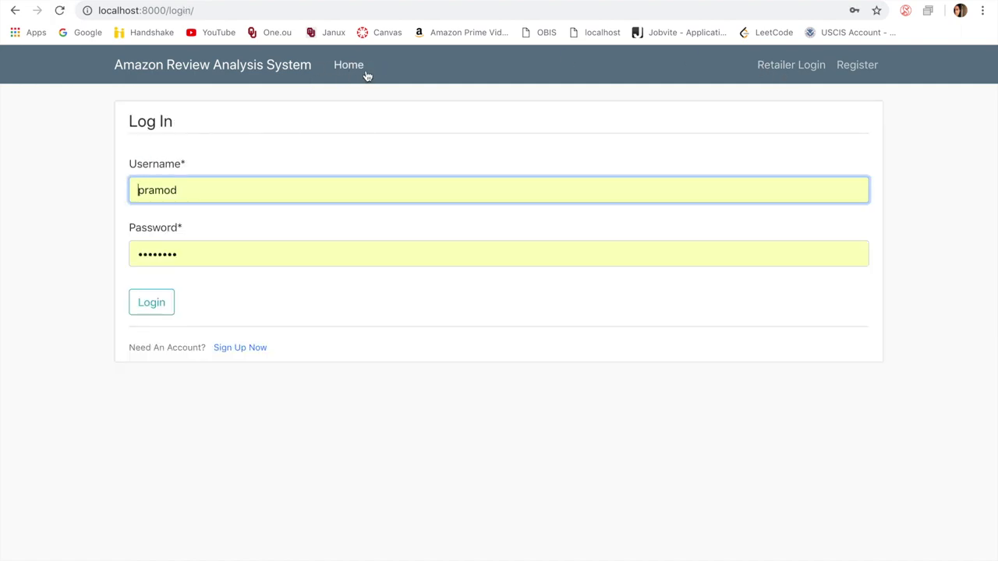
left_click(355, 72)
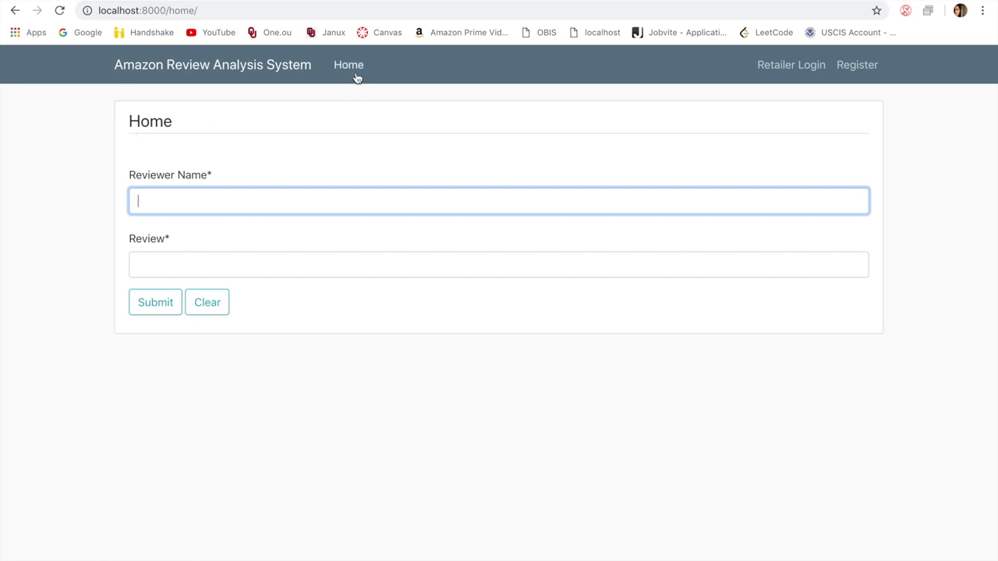
left_click(77, 132)
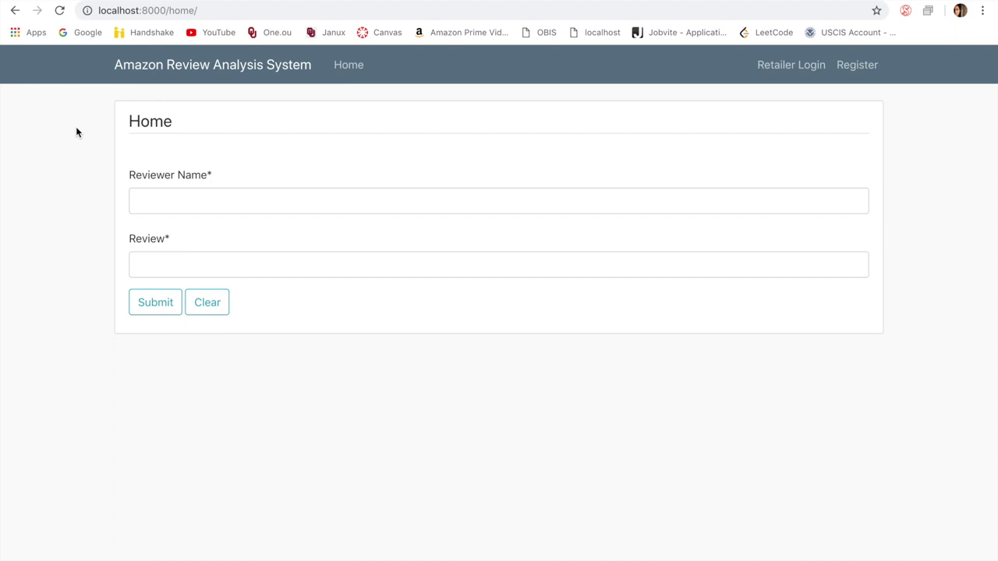